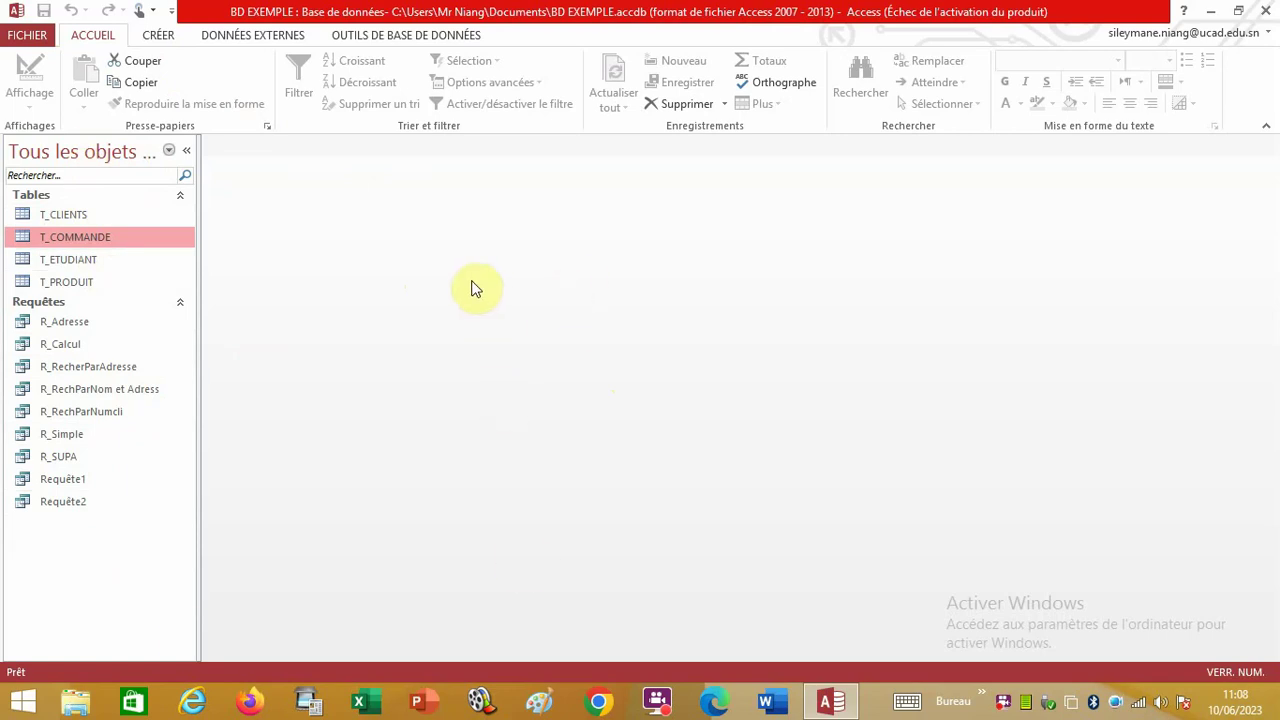
# Launch the Form Wizard (Assistant Formulaire) and allow its content to open despite the security notice.
pyautogui.click(157, 36)
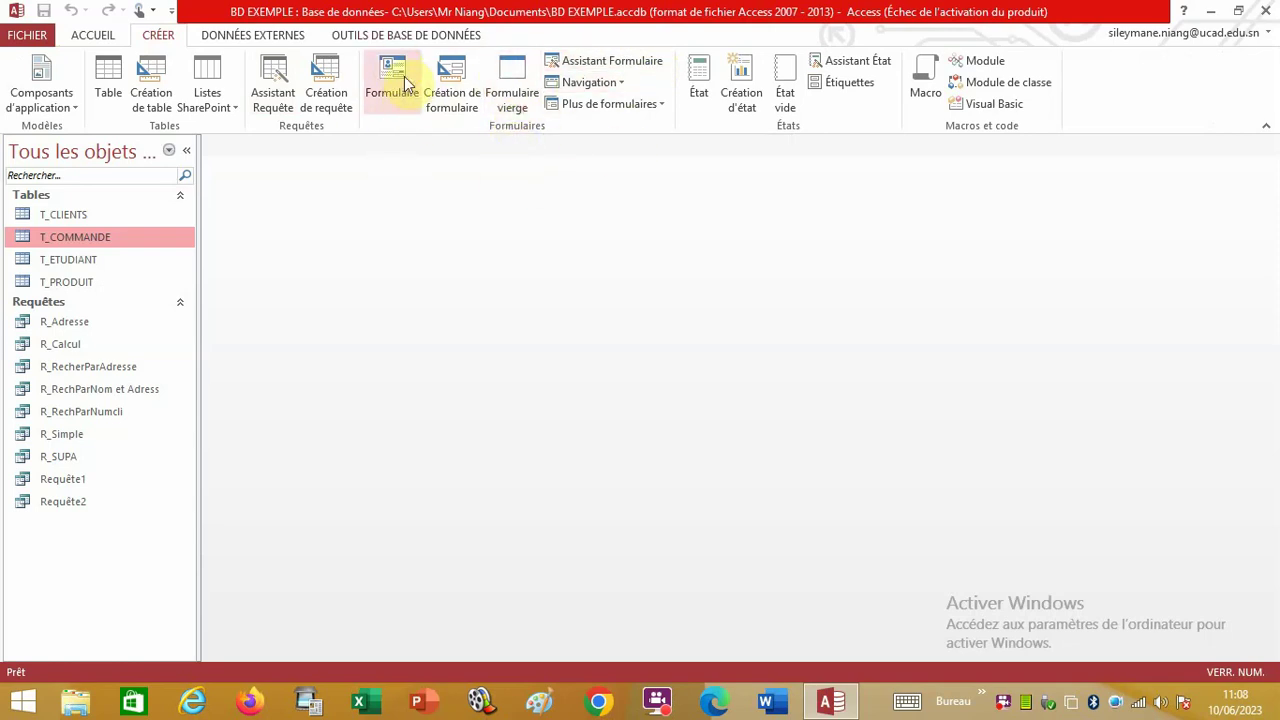
pyautogui.click(659, 106)
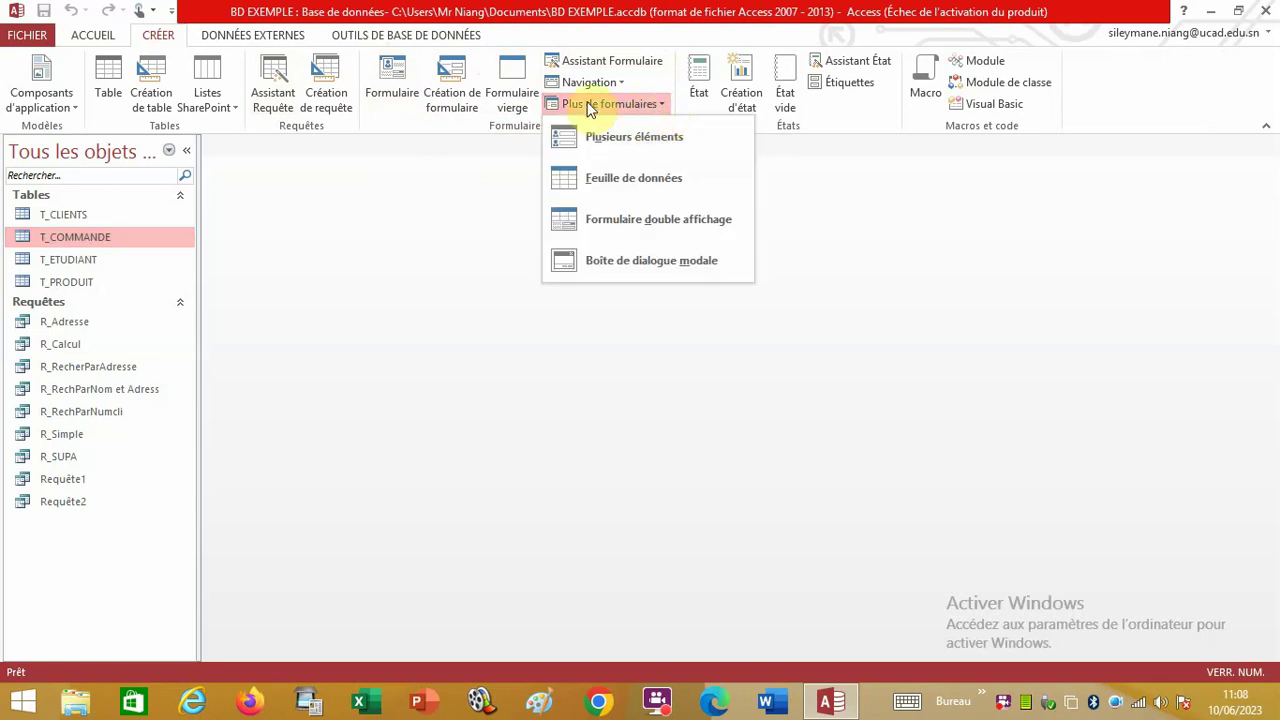
pyautogui.click(428, 257)
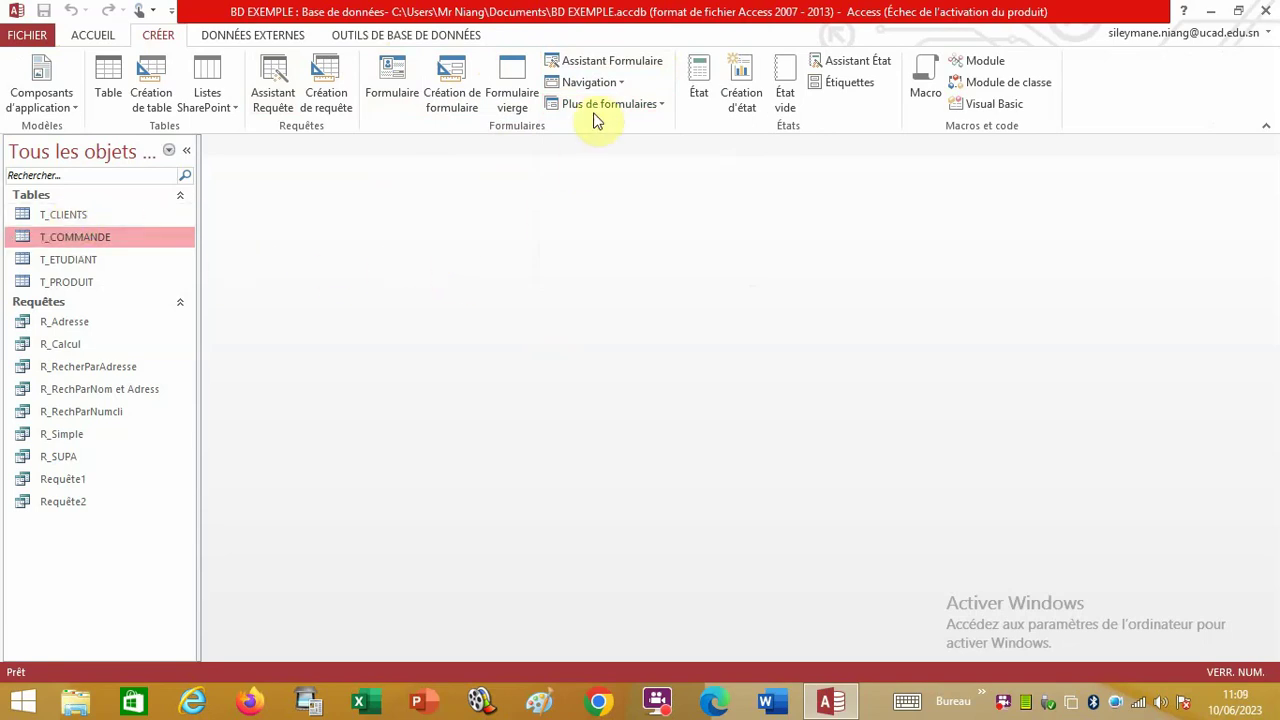
pyautogui.click(613, 62)
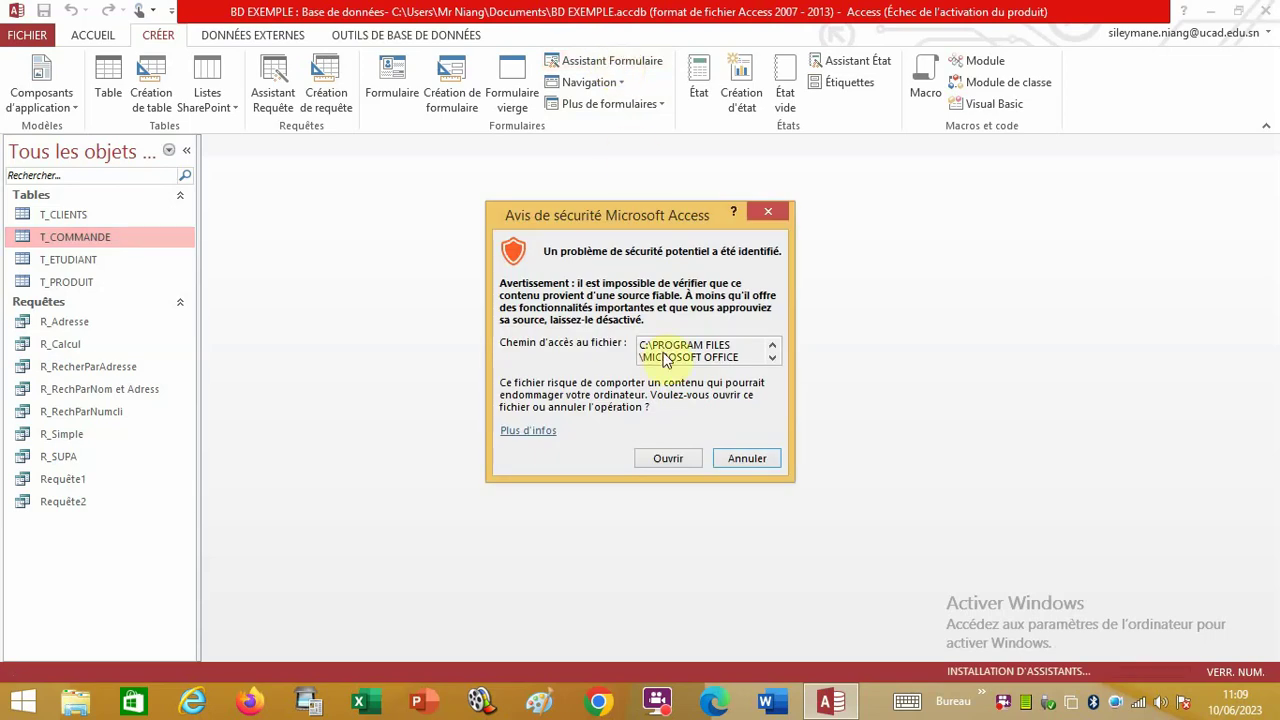
pyautogui.click(665, 458)
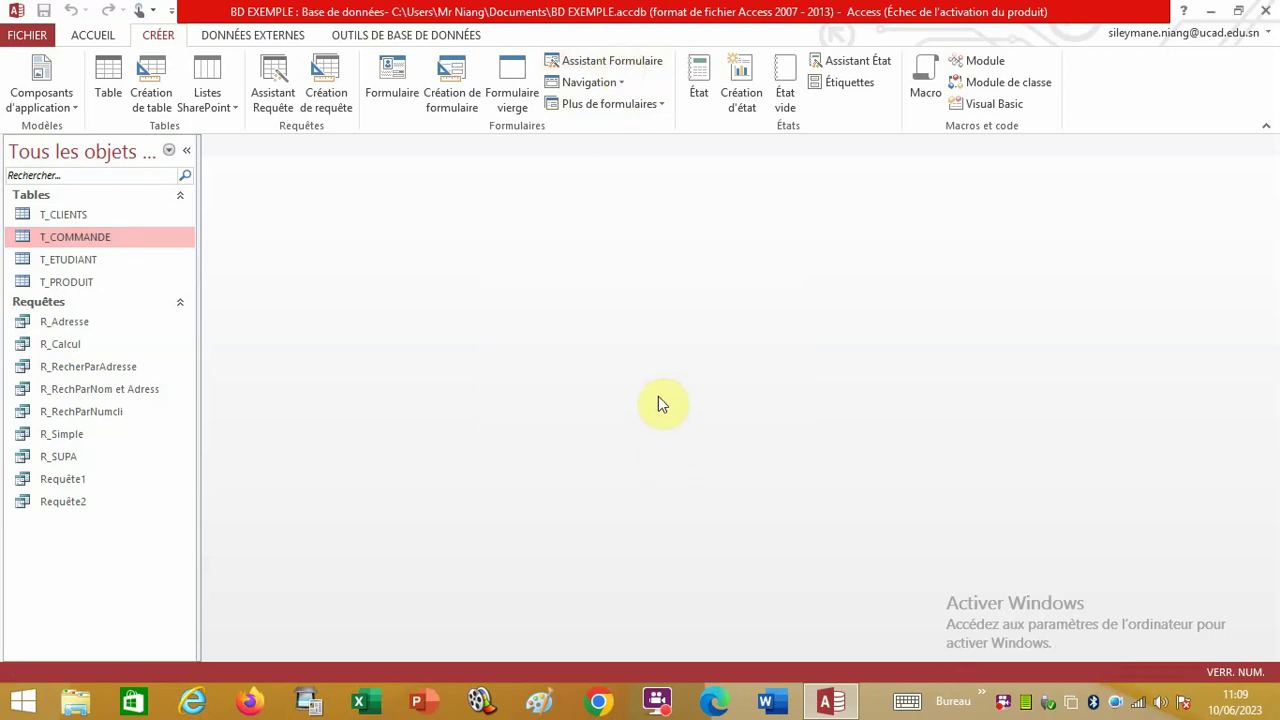
pyautogui.click(634, 62)
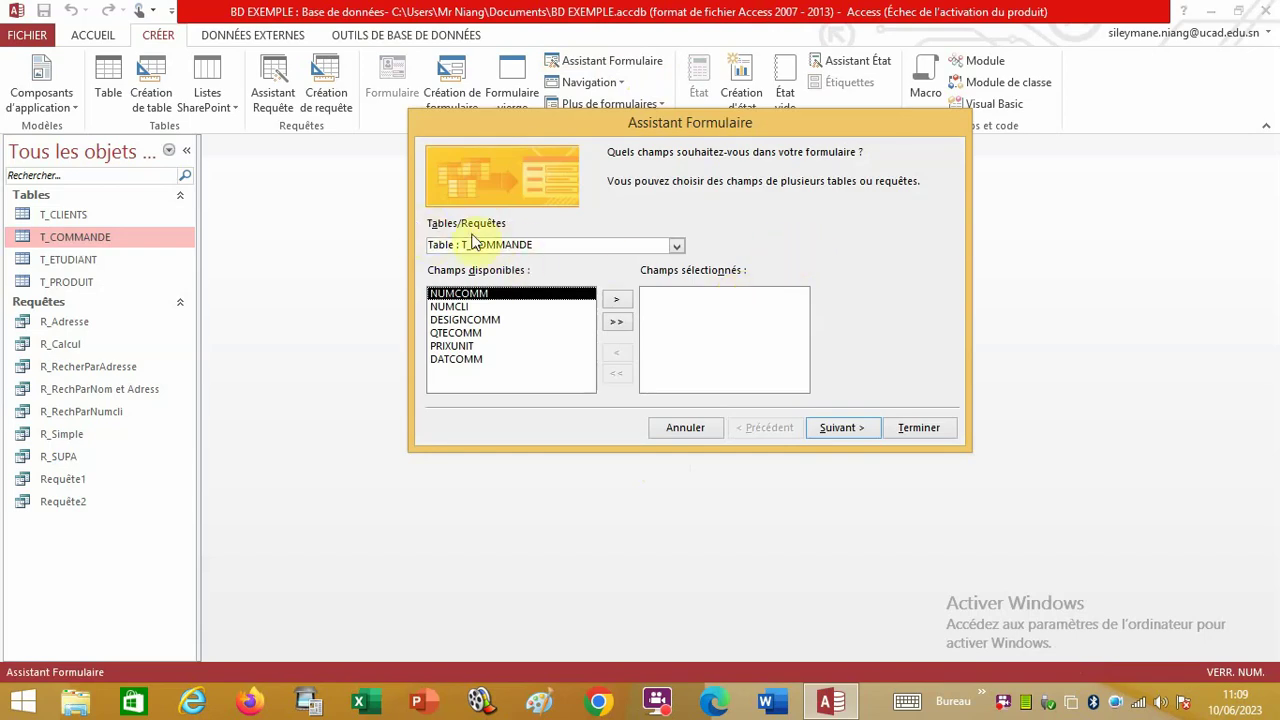
# Choose the T_CLIENTS table as the form's source and include all of its fields.
pyautogui.click(678, 246)
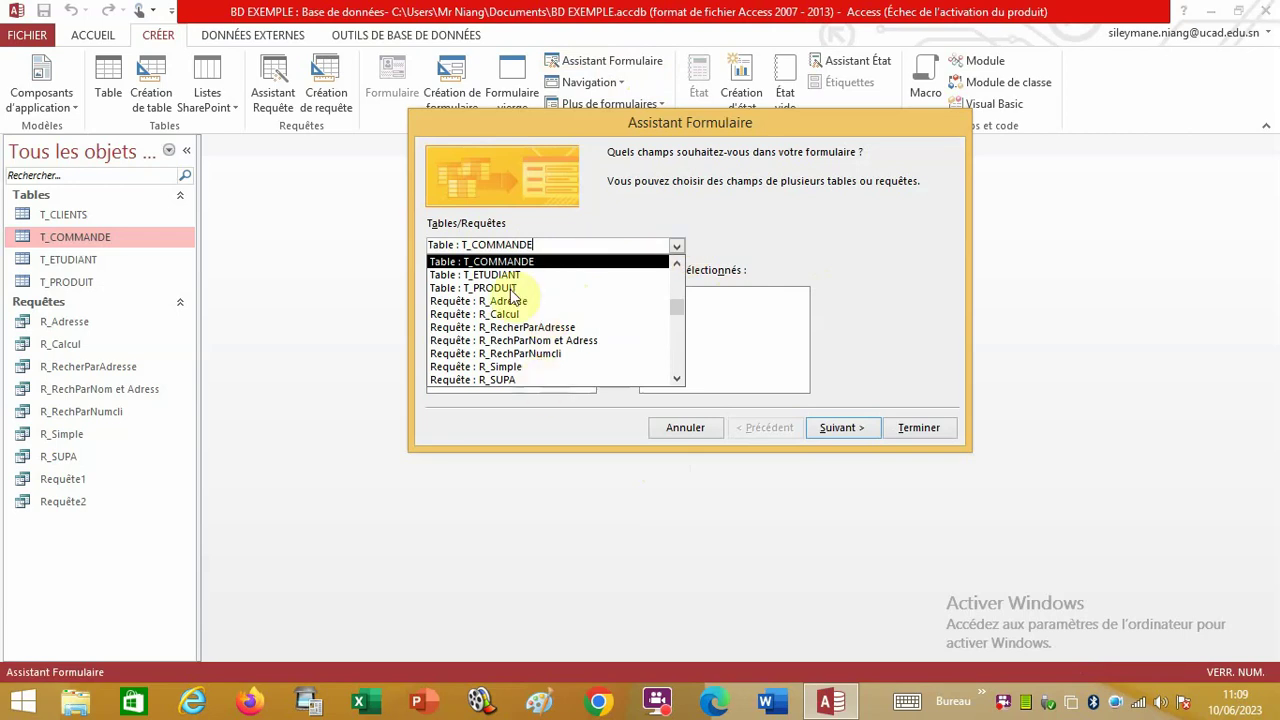
pyautogui.click(677, 247)
pyautogui.click(677, 249)
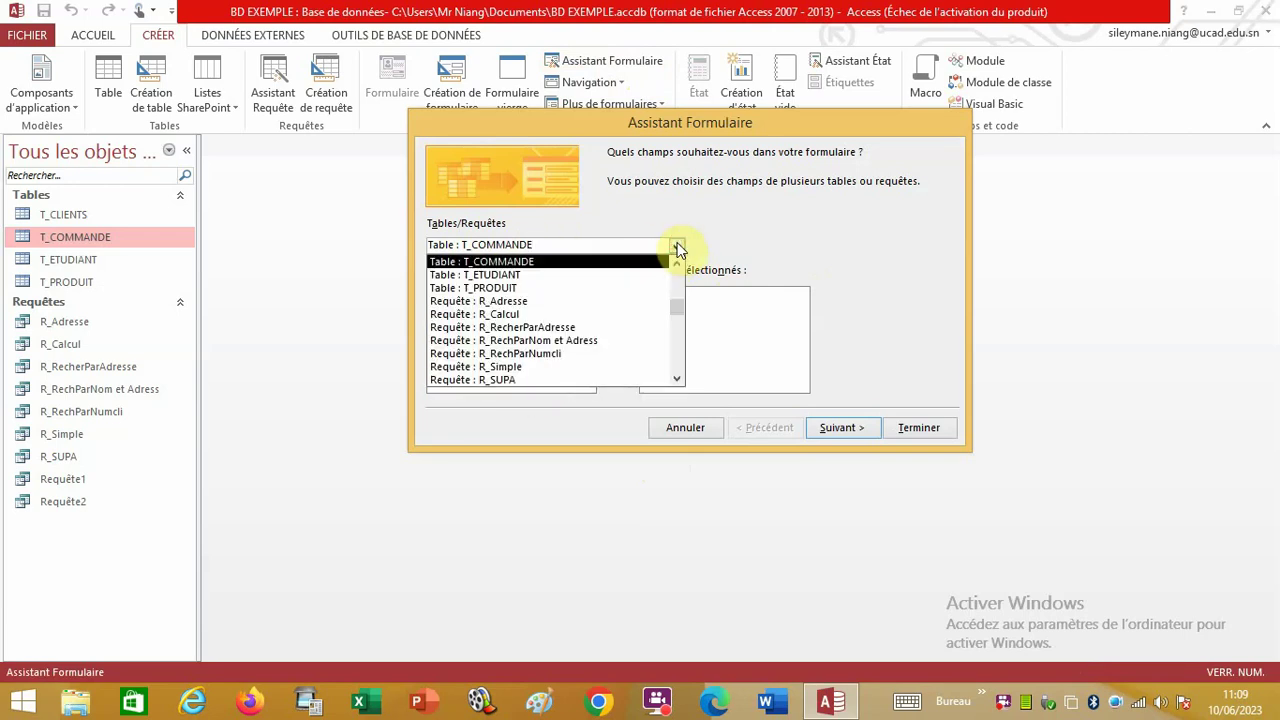
pyautogui.click(677, 246)
pyautogui.click(677, 247)
pyautogui.click(677, 247)
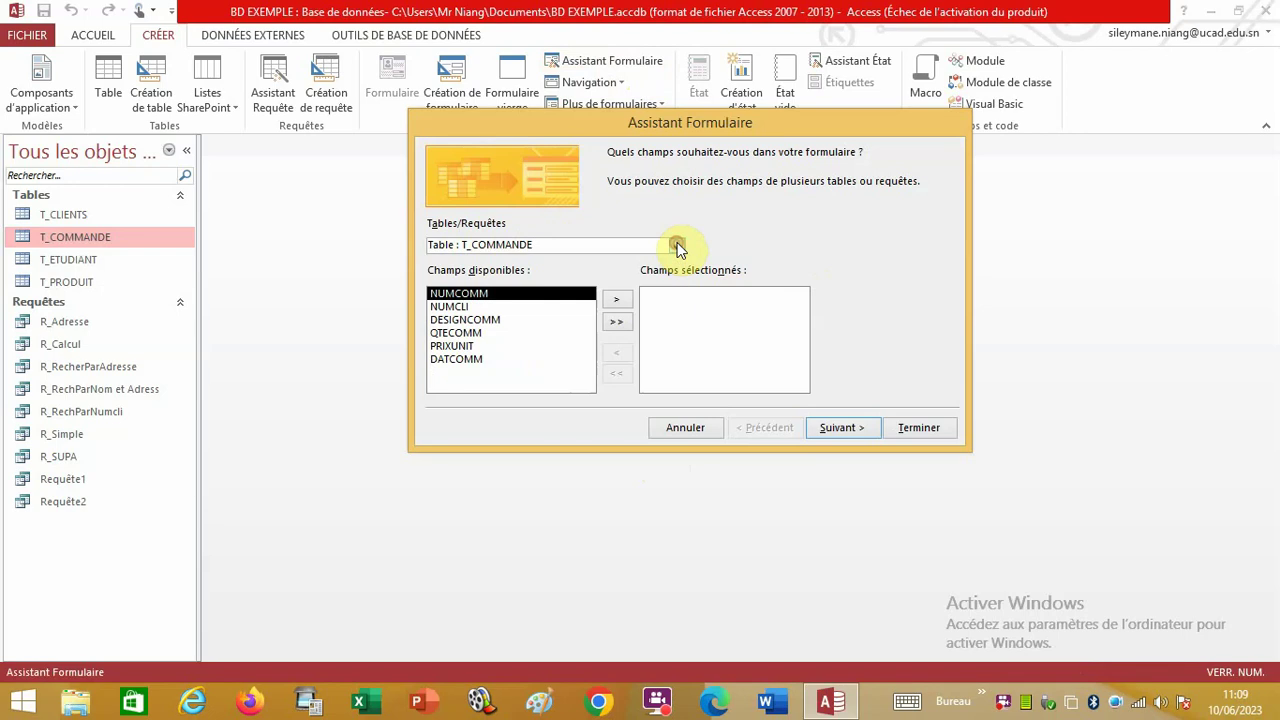
pyautogui.click(677, 248)
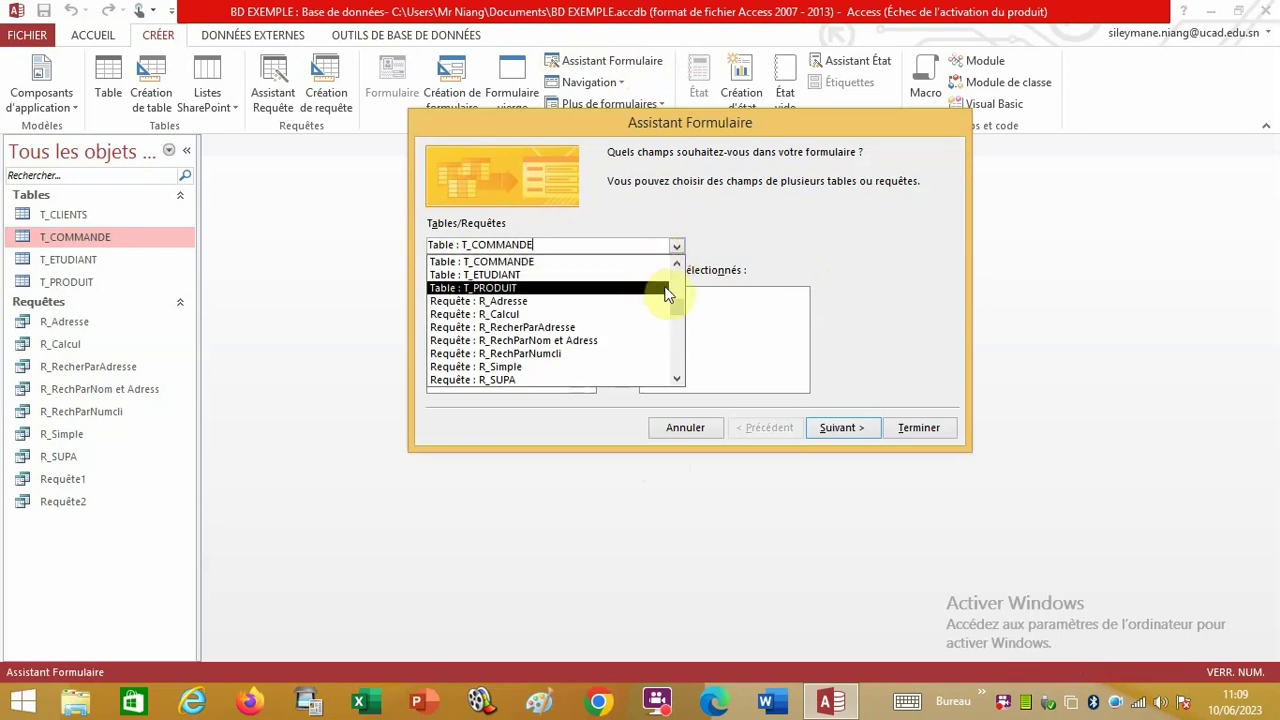
pyautogui.click(677, 265)
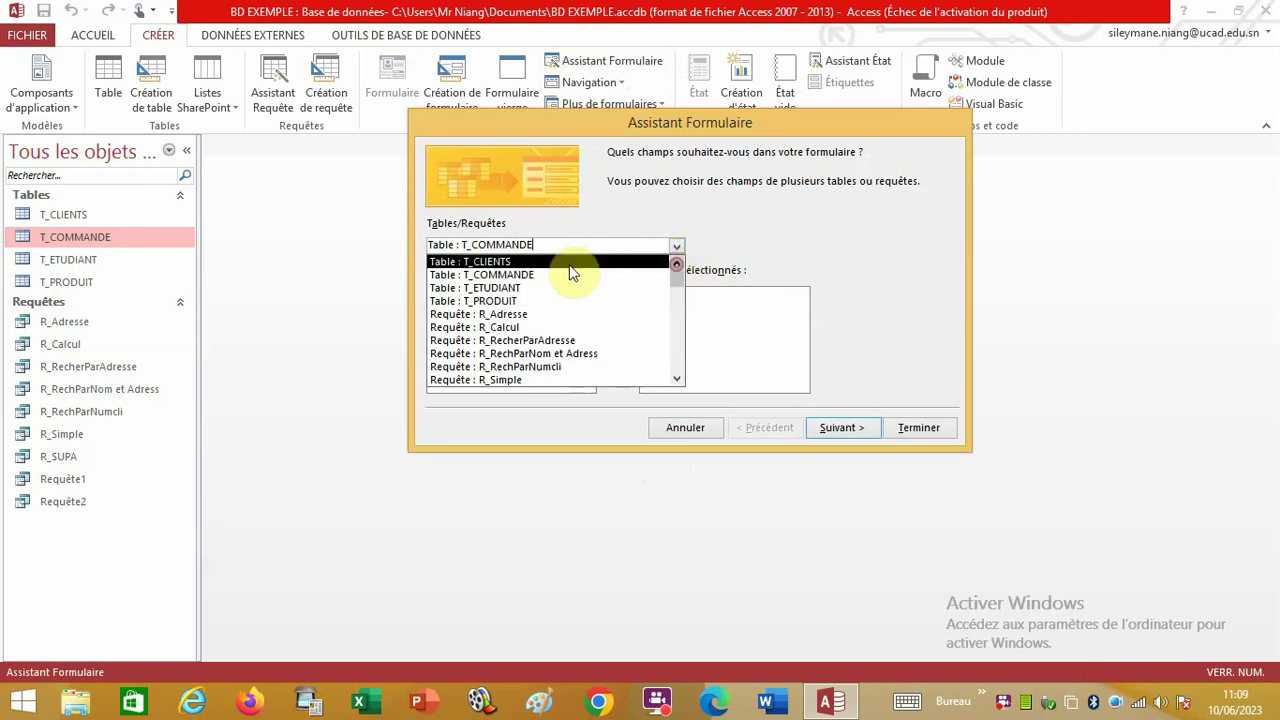
pyautogui.click(491, 262)
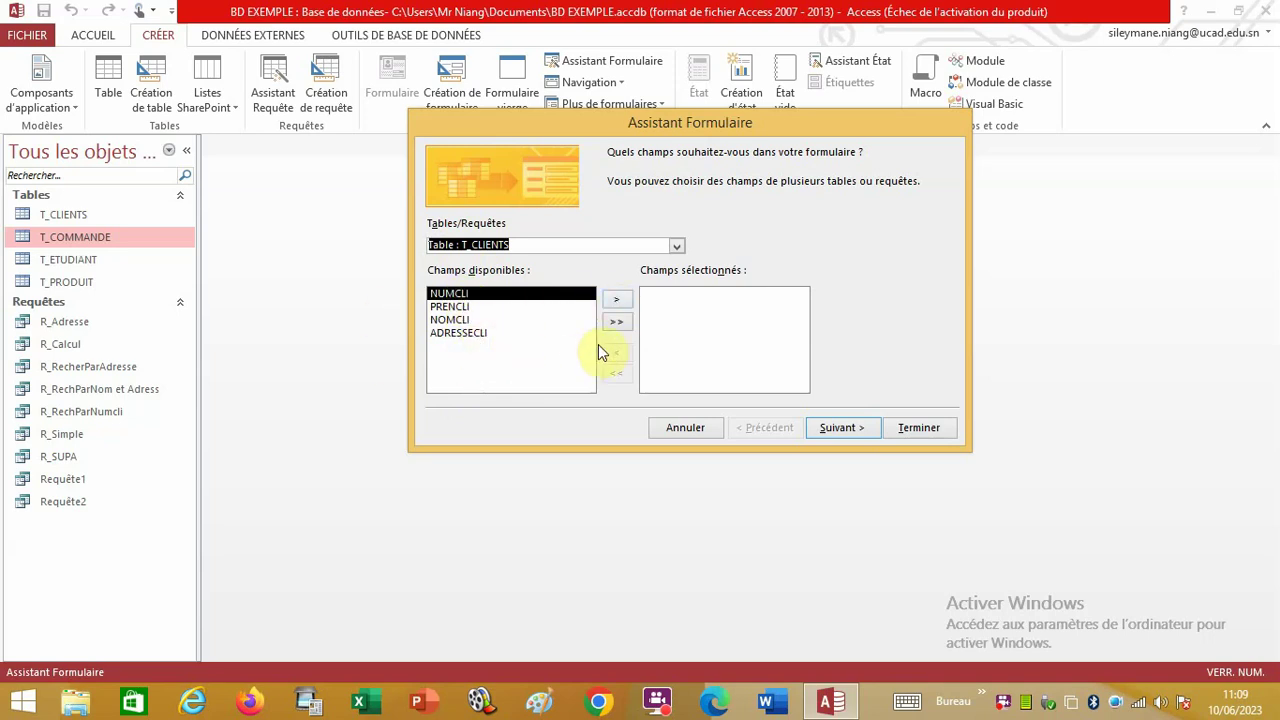
pyautogui.click(616, 323)
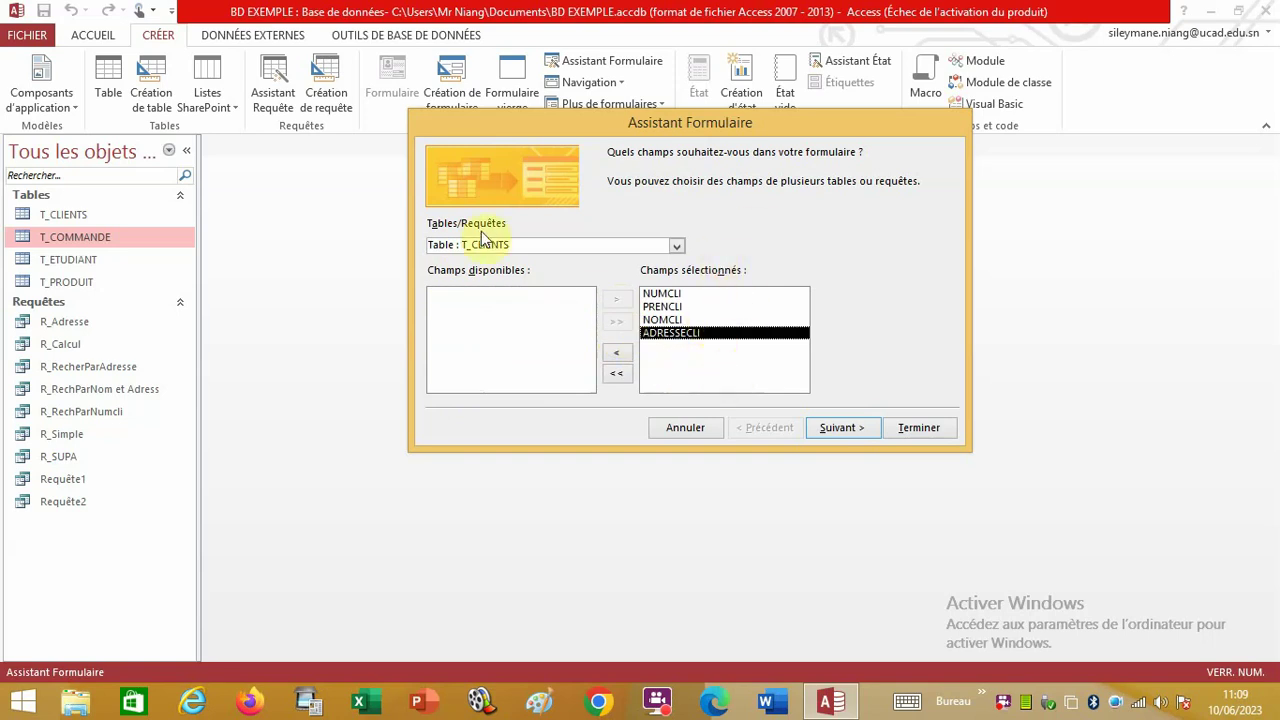
pyautogui.click(676, 248)
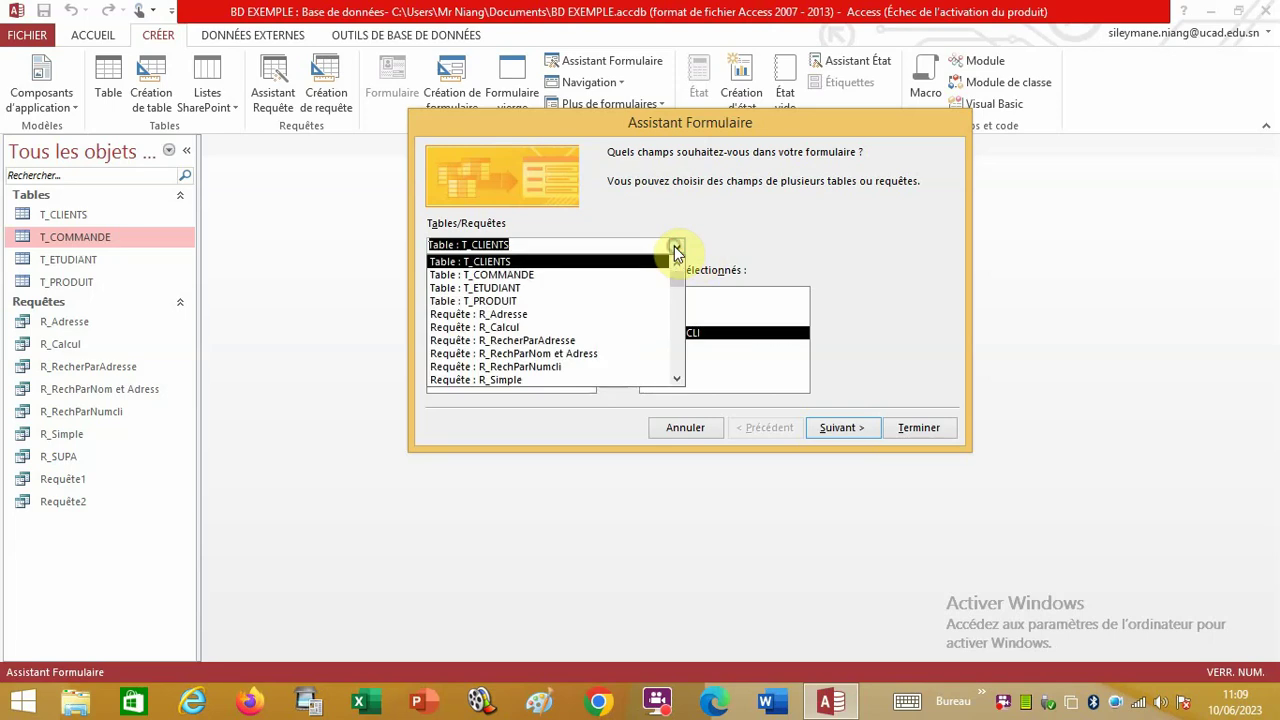
pyautogui.click(676, 248)
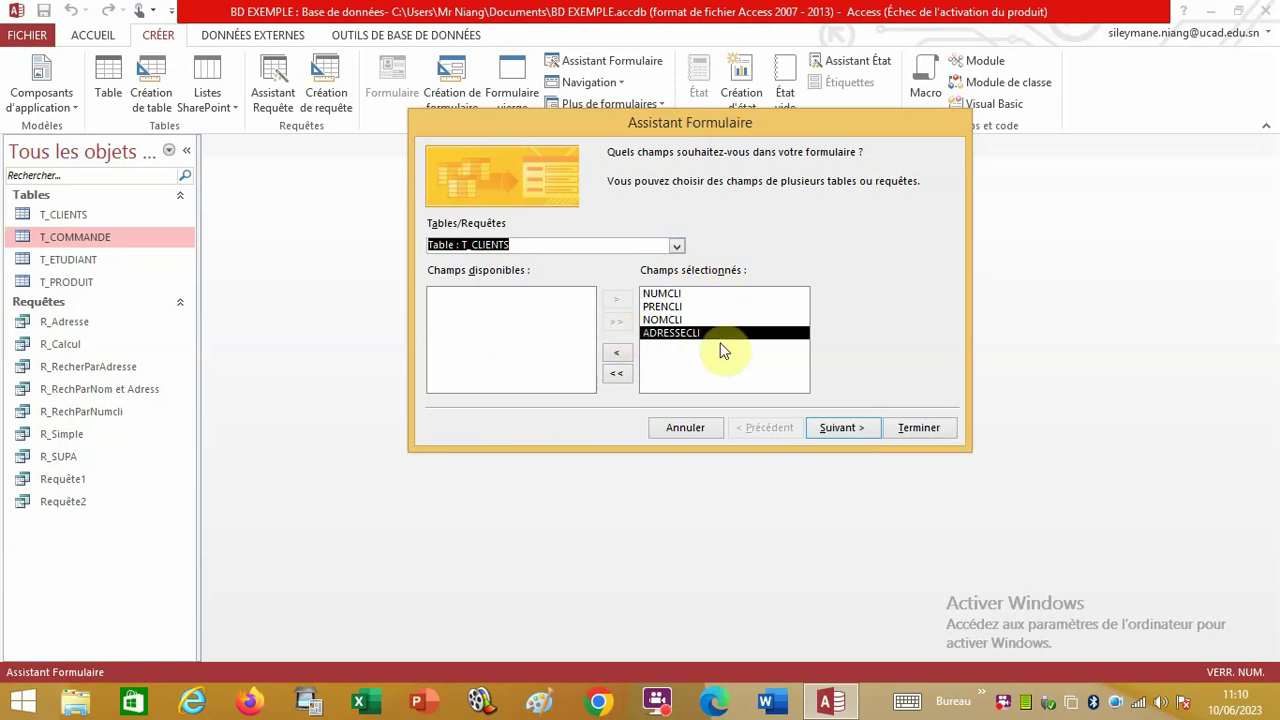
pyautogui.click(853, 429)
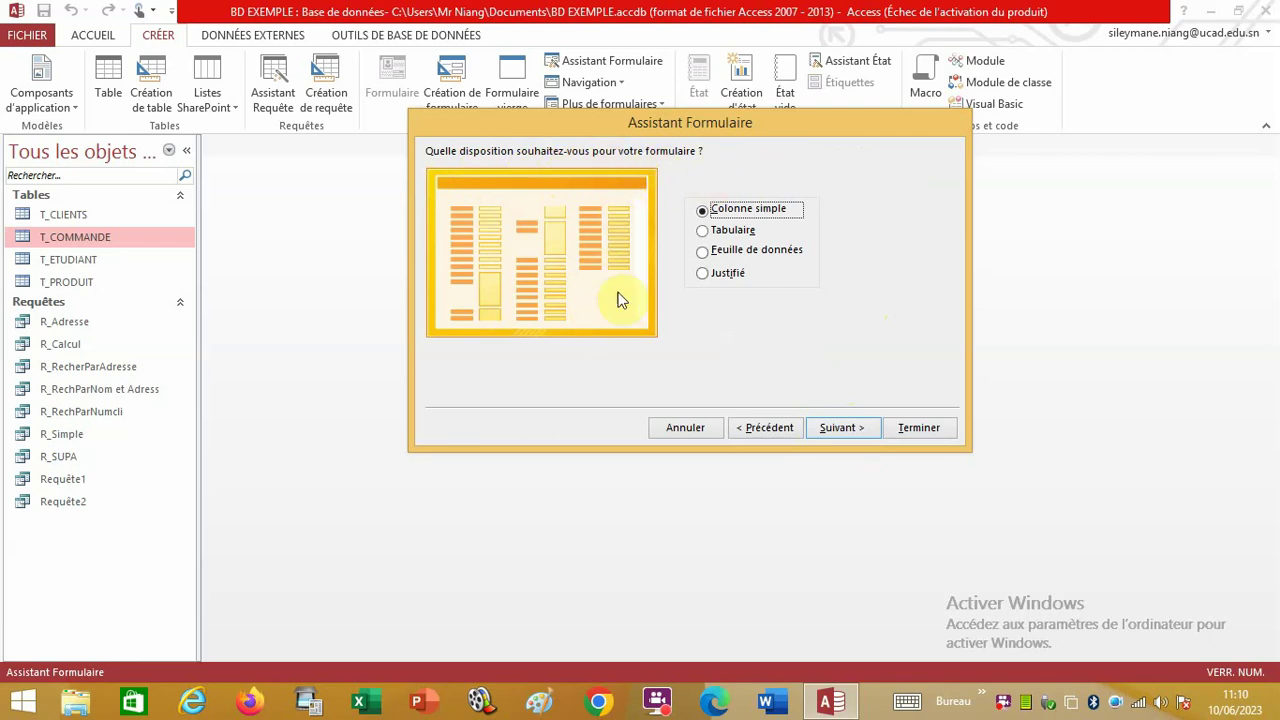
# Preview the Tabulaire, Feuille de données and Justifié layouts, and choose Colonne simple for the form.
pyautogui.click(702, 231)
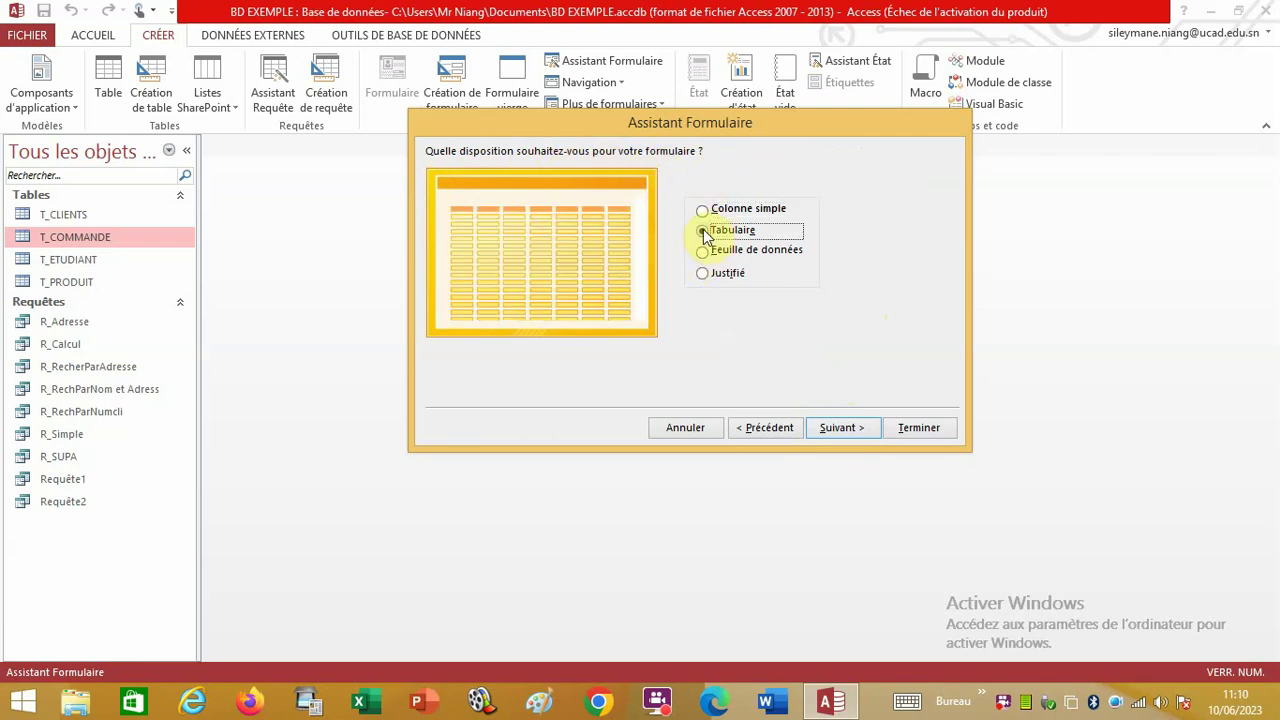
pyautogui.click(704, 252)
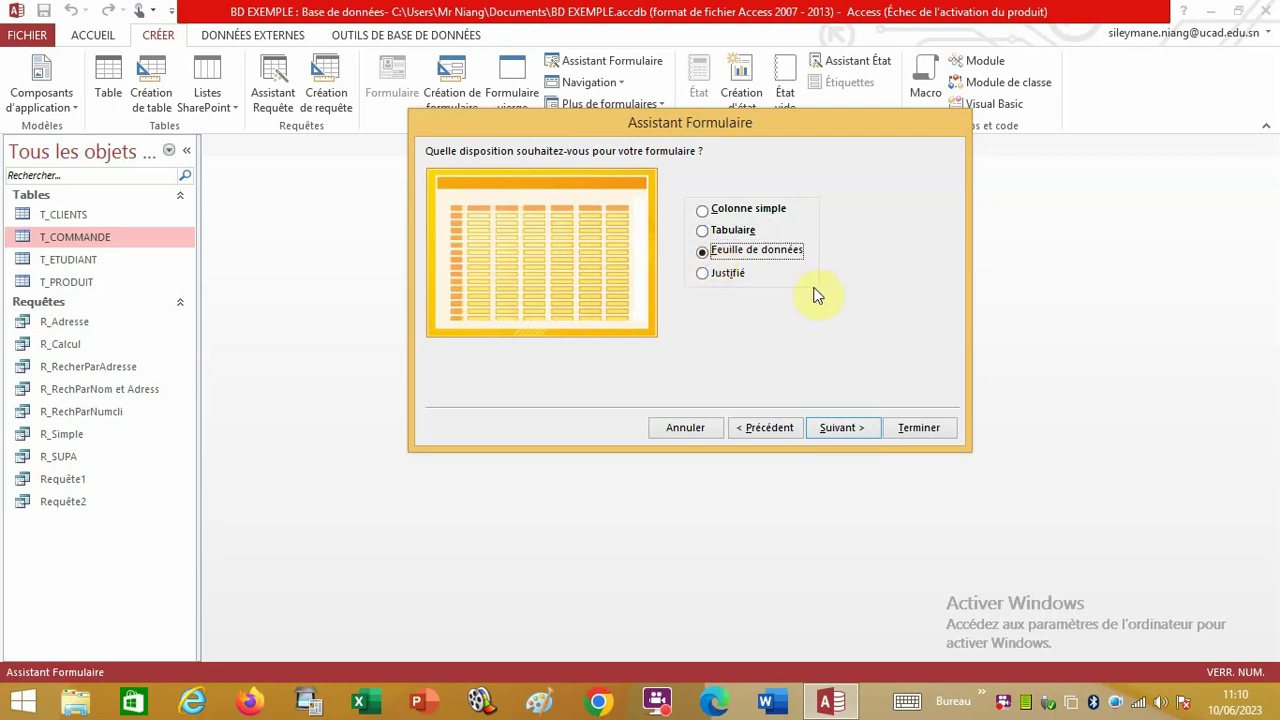
pyautogui.click(703, 274)
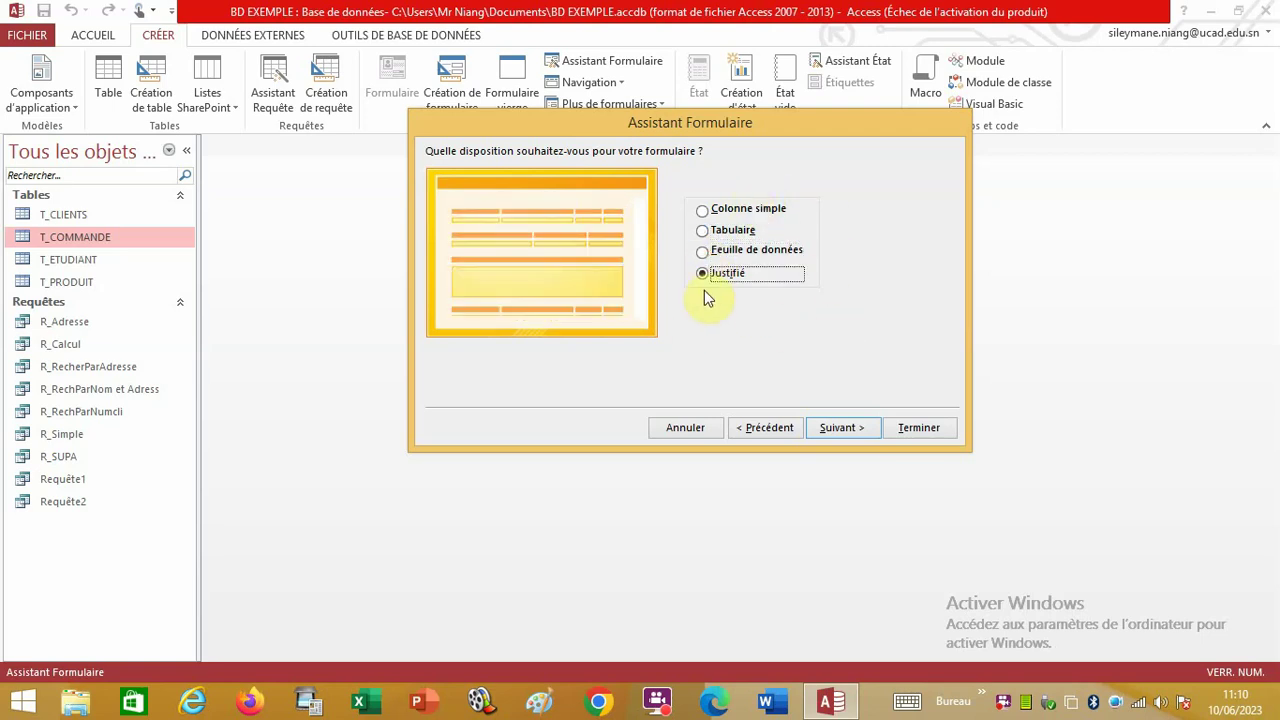
pyautogui.click(704, 211)
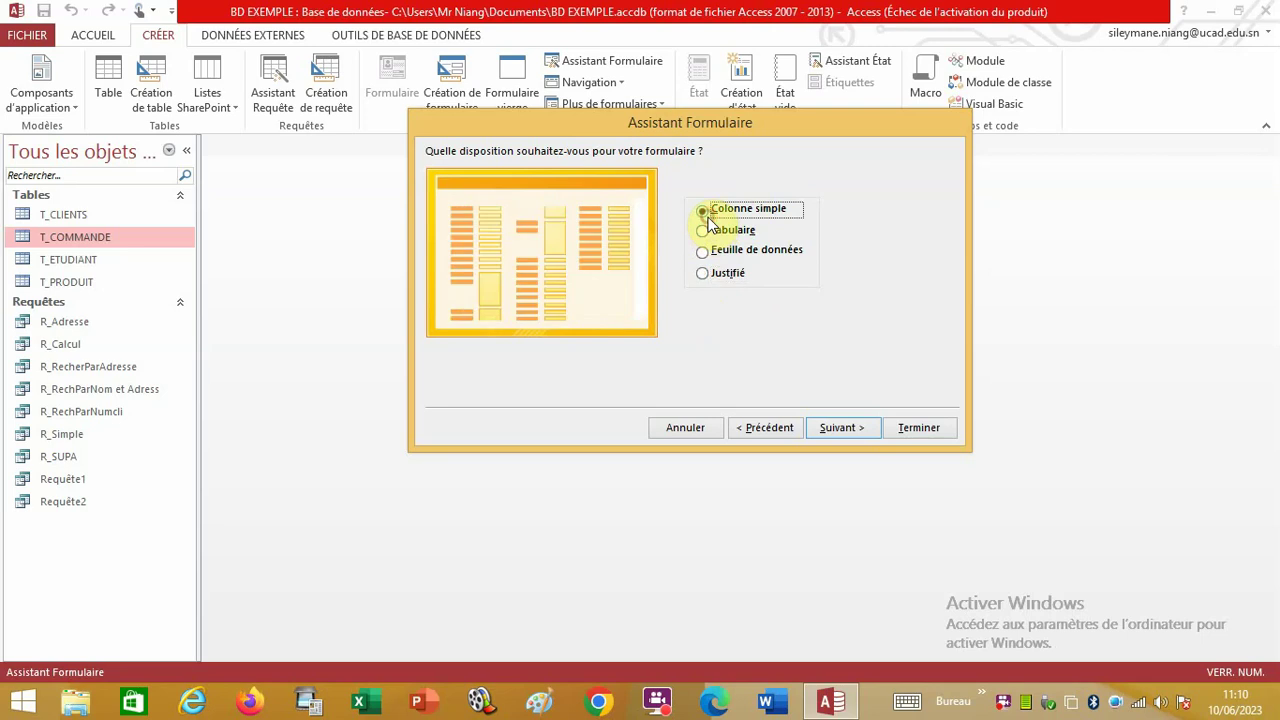
pyautogui.click(838, 428)
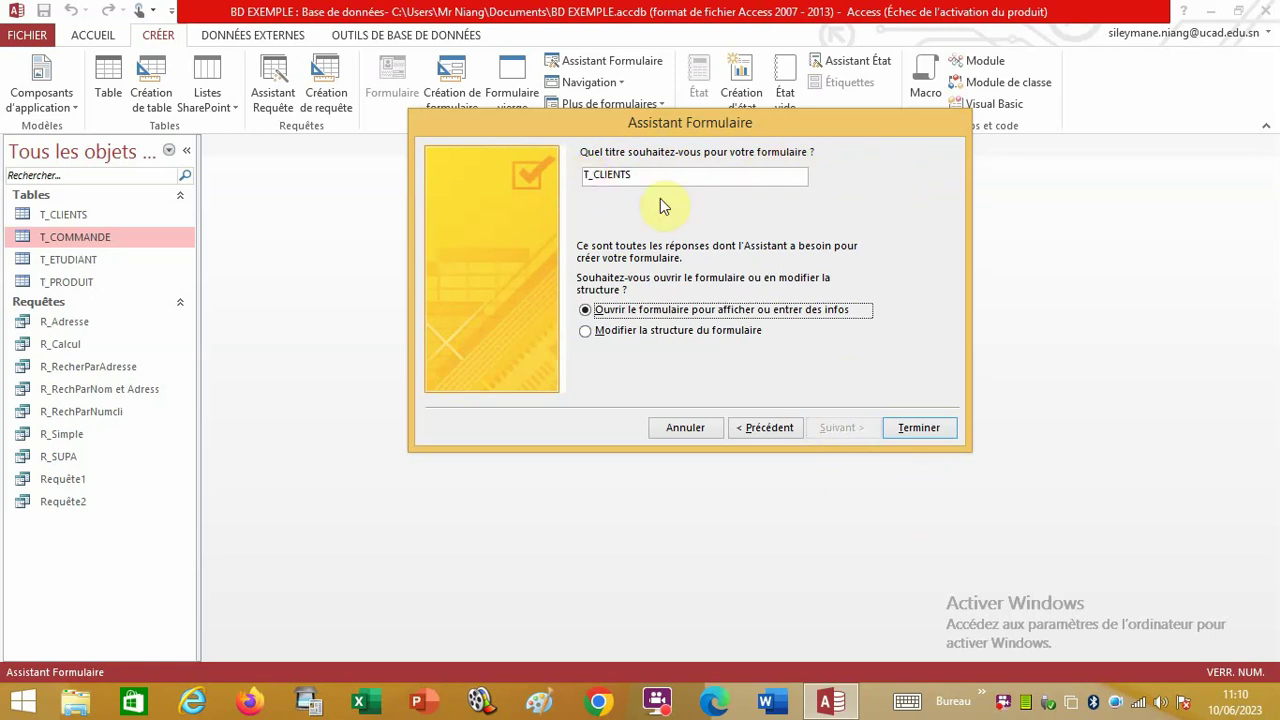
# Title the form F_CLIENTS and finish the wizard, opening the form to display its records.
pyautogui.moveTo(598, 175); pyautogui.dragTo(565, 175)
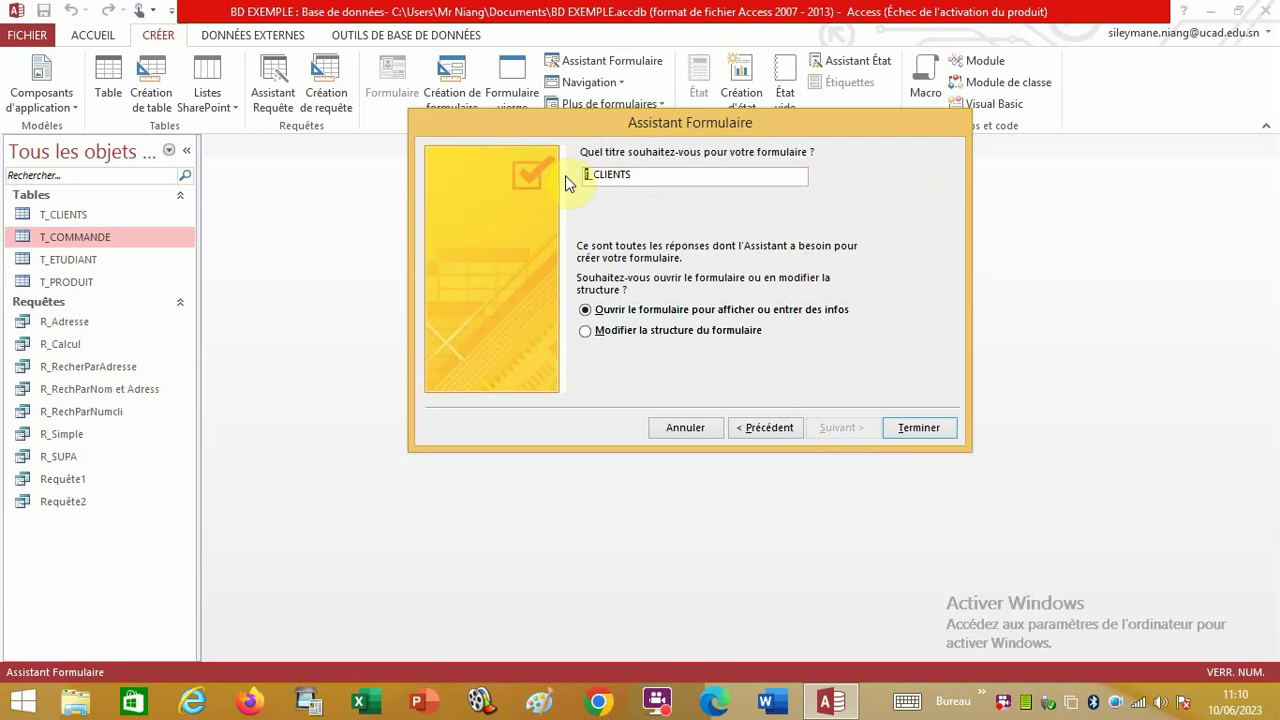
pyautogui.write('F')
pyautogui.click(925, 432)
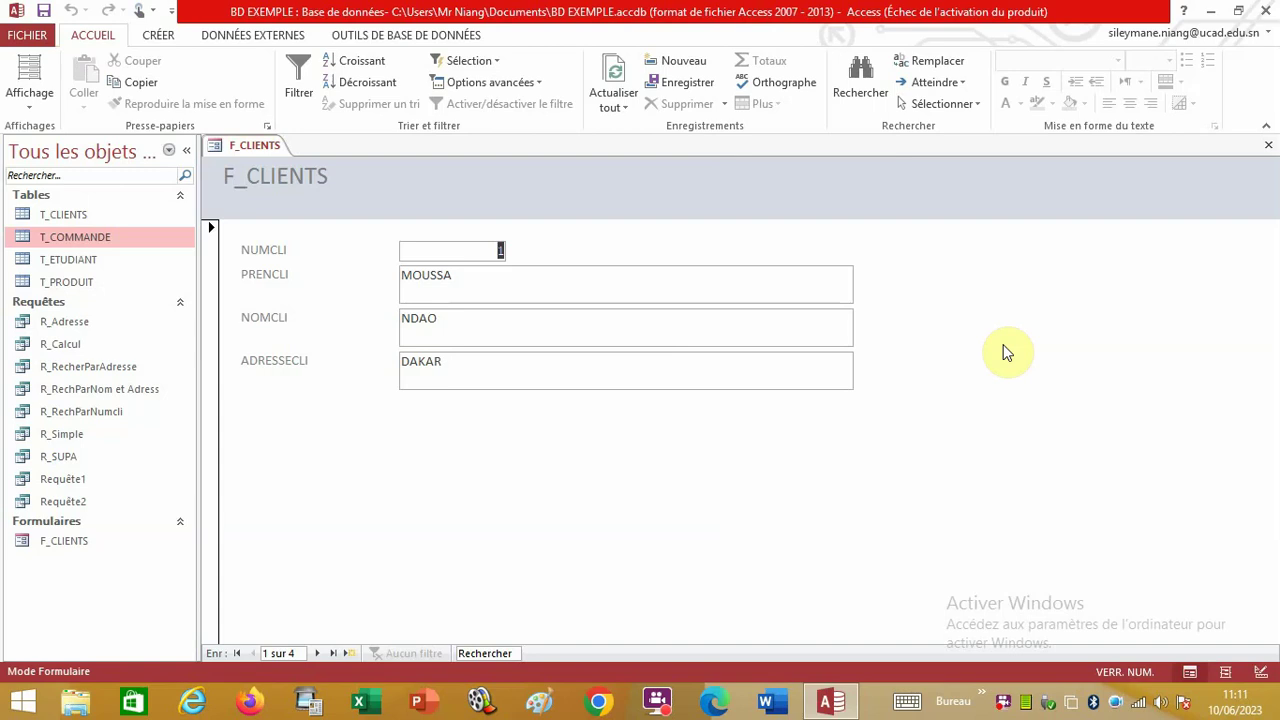
# Show the F_CLIENTS form in Design view and replace its header title with "Clients".
pyautogui.click(31, 108)
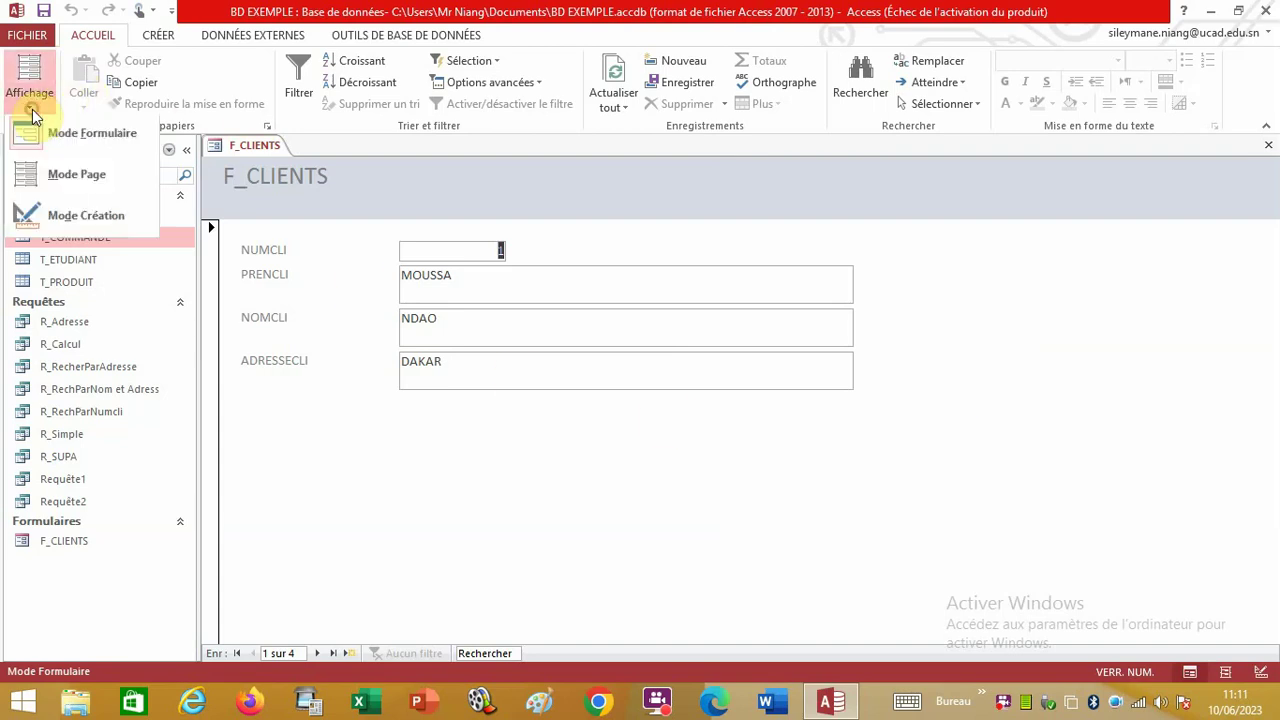
pyautogui.click(107, 220)
pyautogui.click(330, 215)
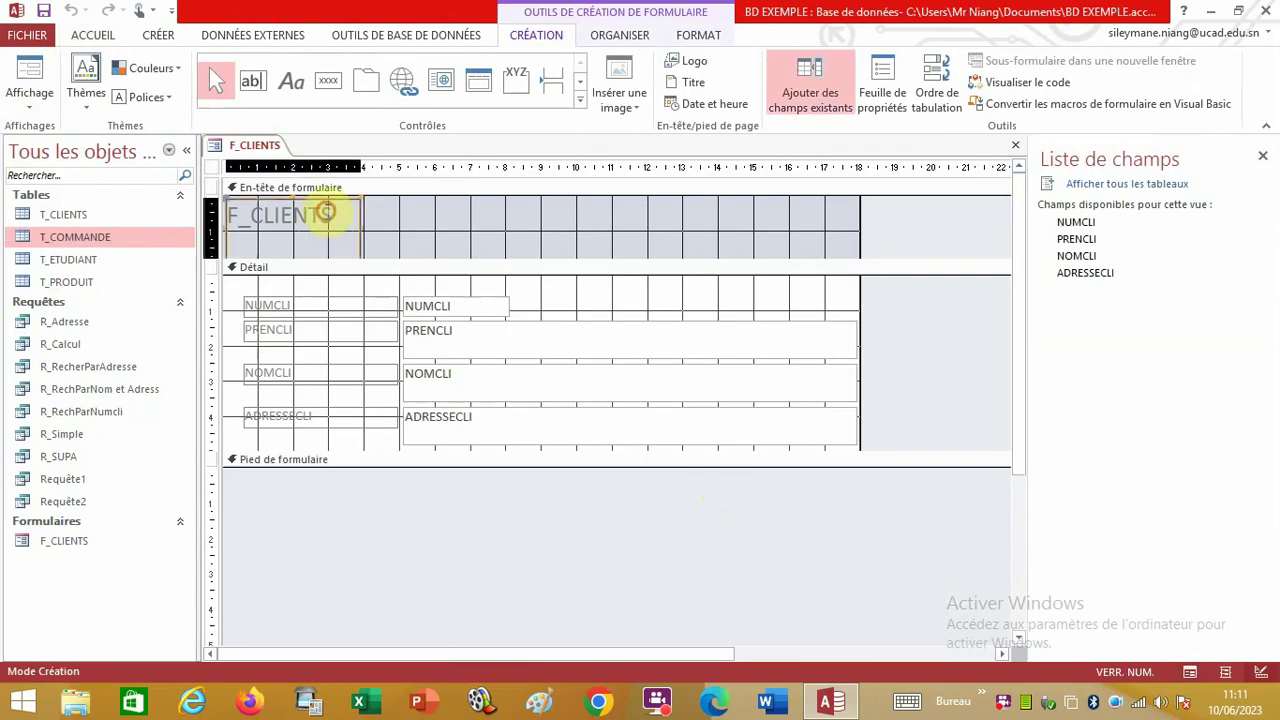
pyautogui.click(334, 212)
pyautogui.moveTo(334, 212); pyautogui.dragTo(224, 211)
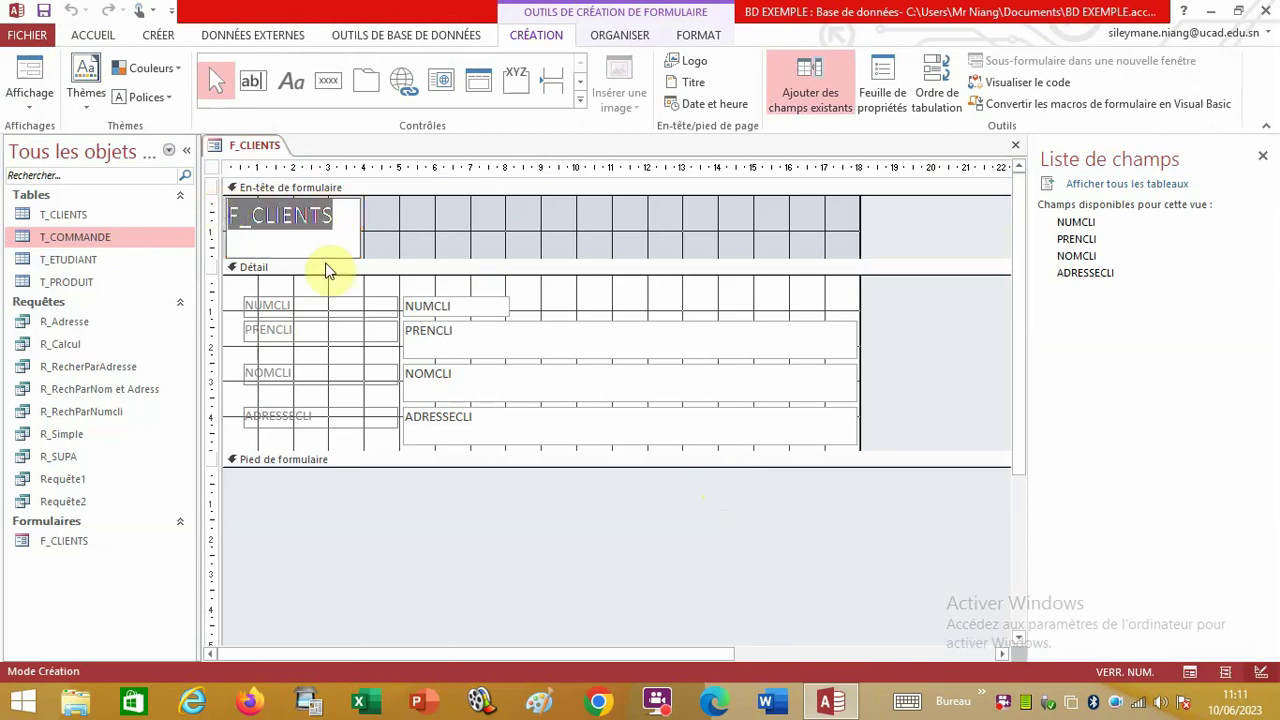
pyautogui.write('Clin')
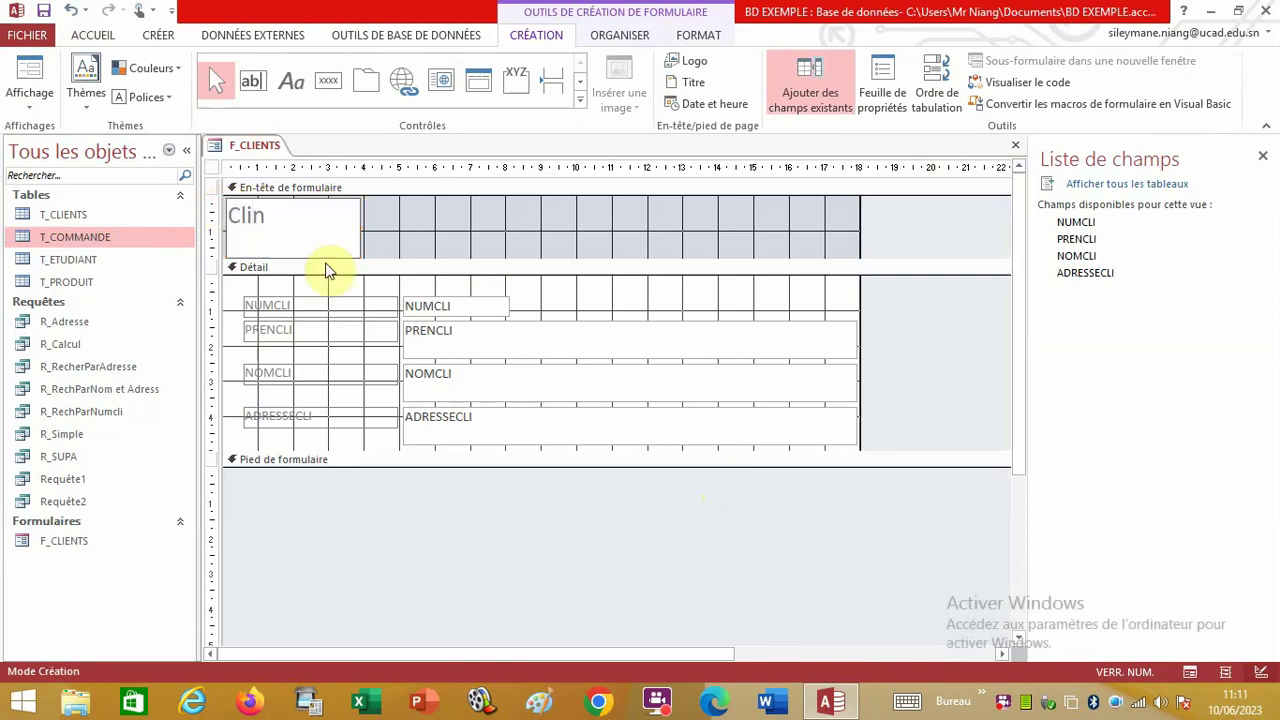
pyautogui.press('BackSpace')
pyautogui.write('ents')
pyautogui.click(451, 252)
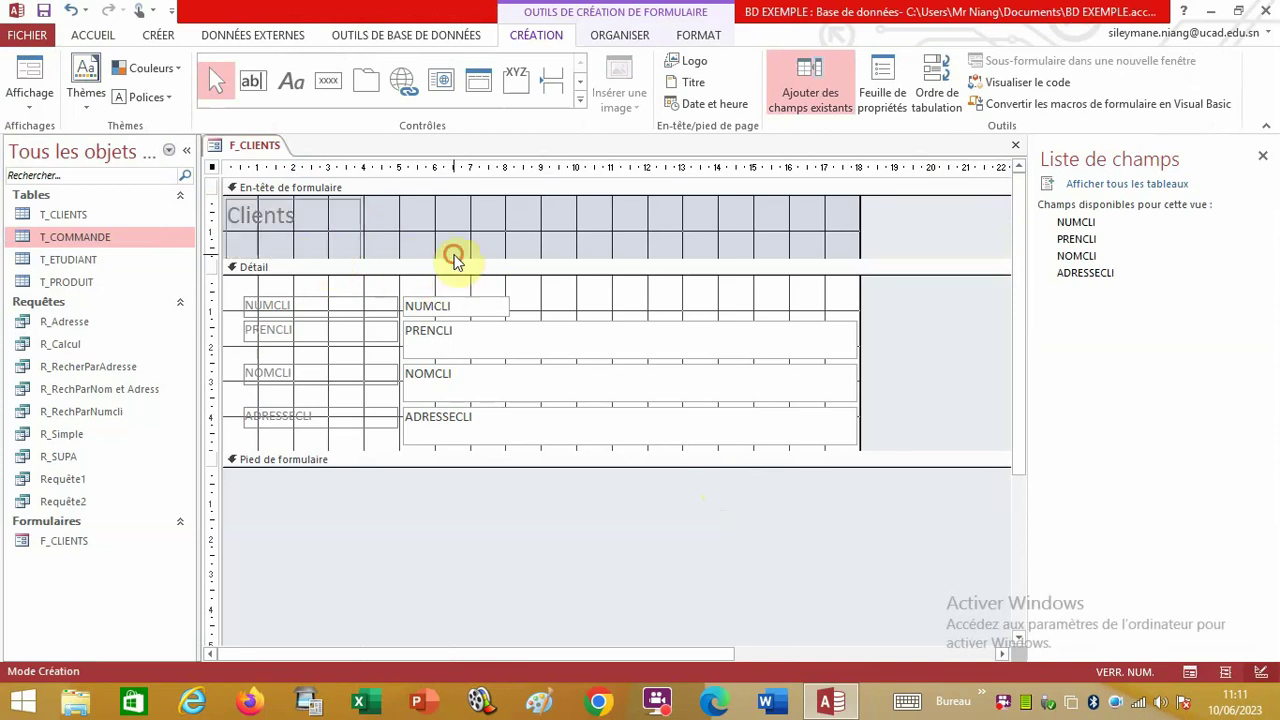
# Format the "Clients" header title as bold, size 24, in a blue theme colour.
pyautogui.click(330, 228)
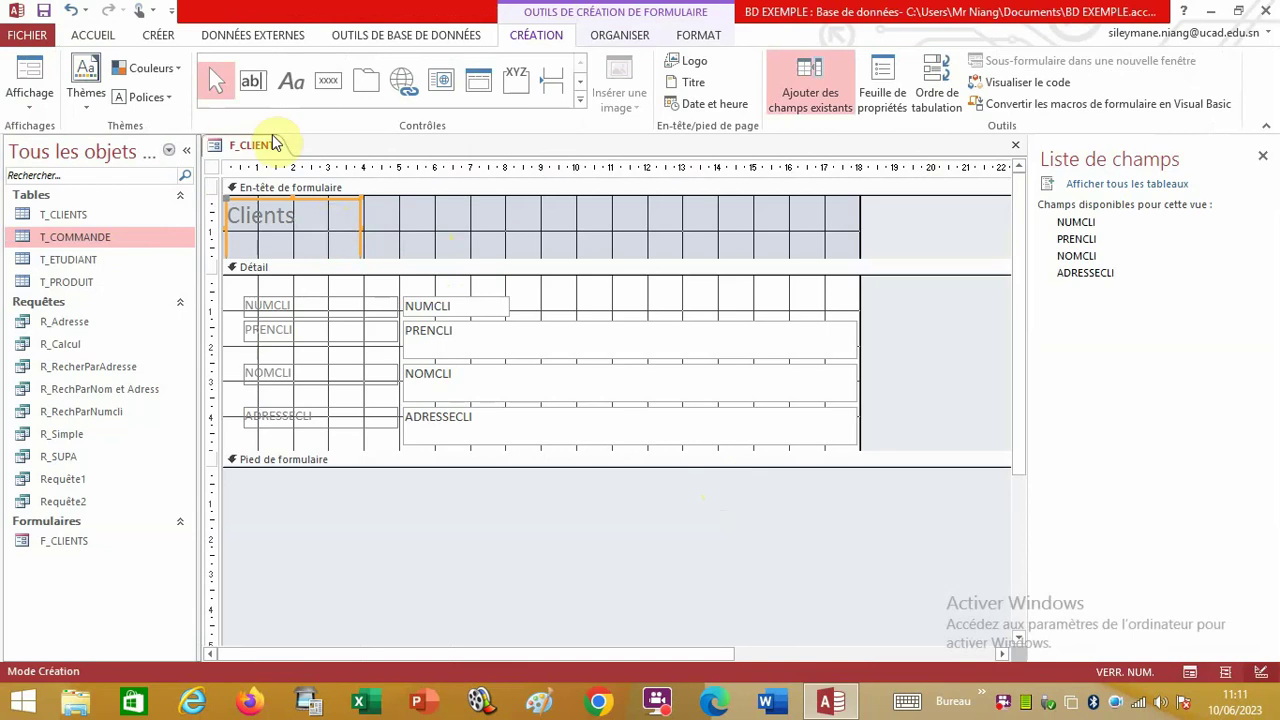
pyautogui.click(64, 35)
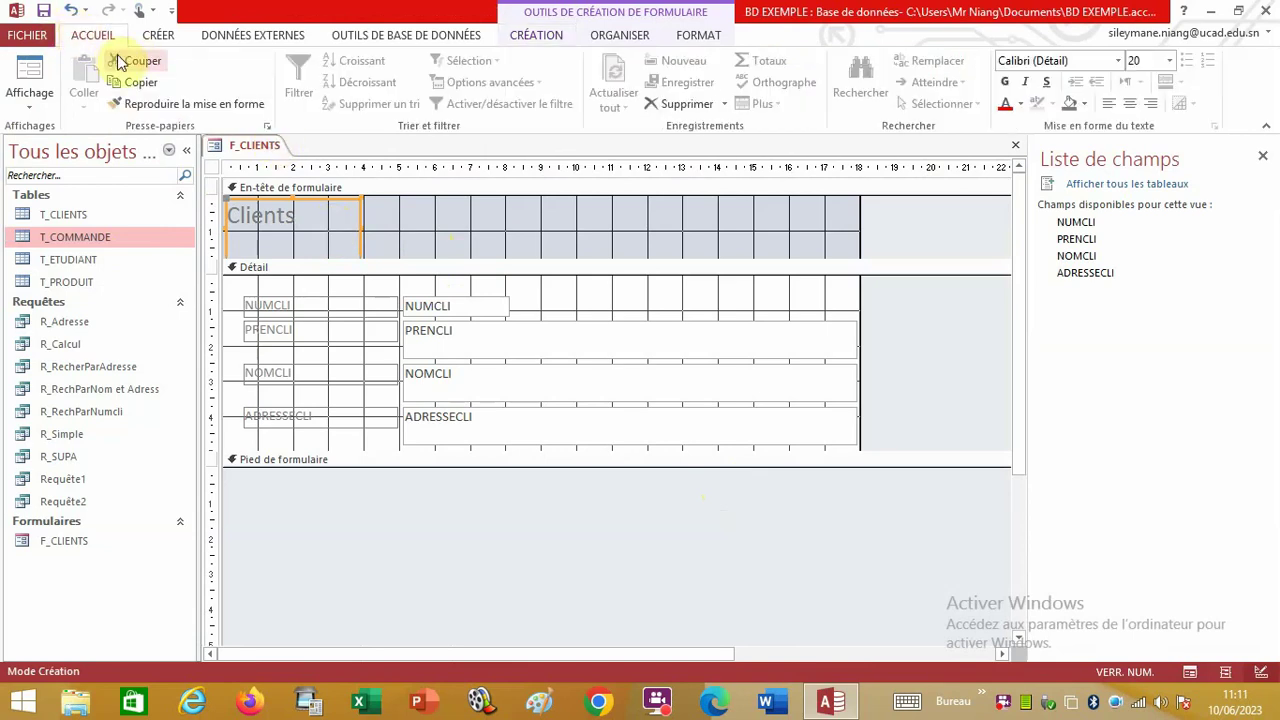
pyautogui.click(1004, 81)
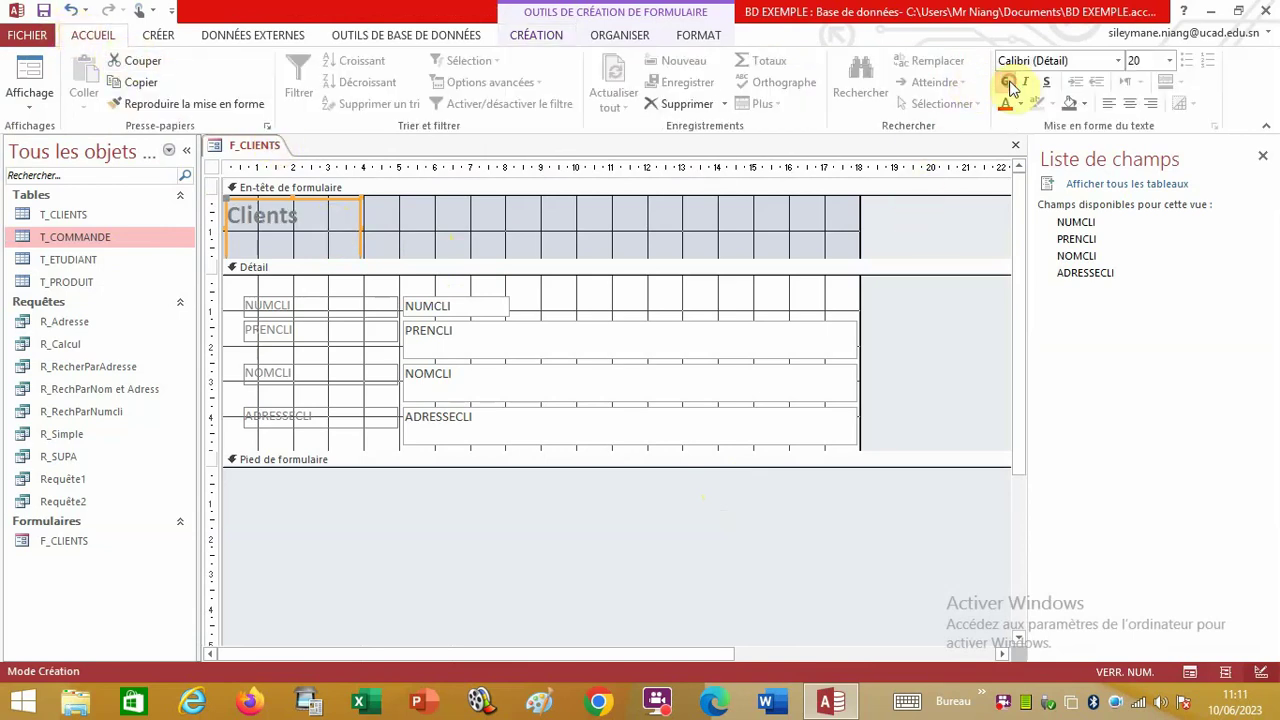
pyautogui.click(1169, 60)
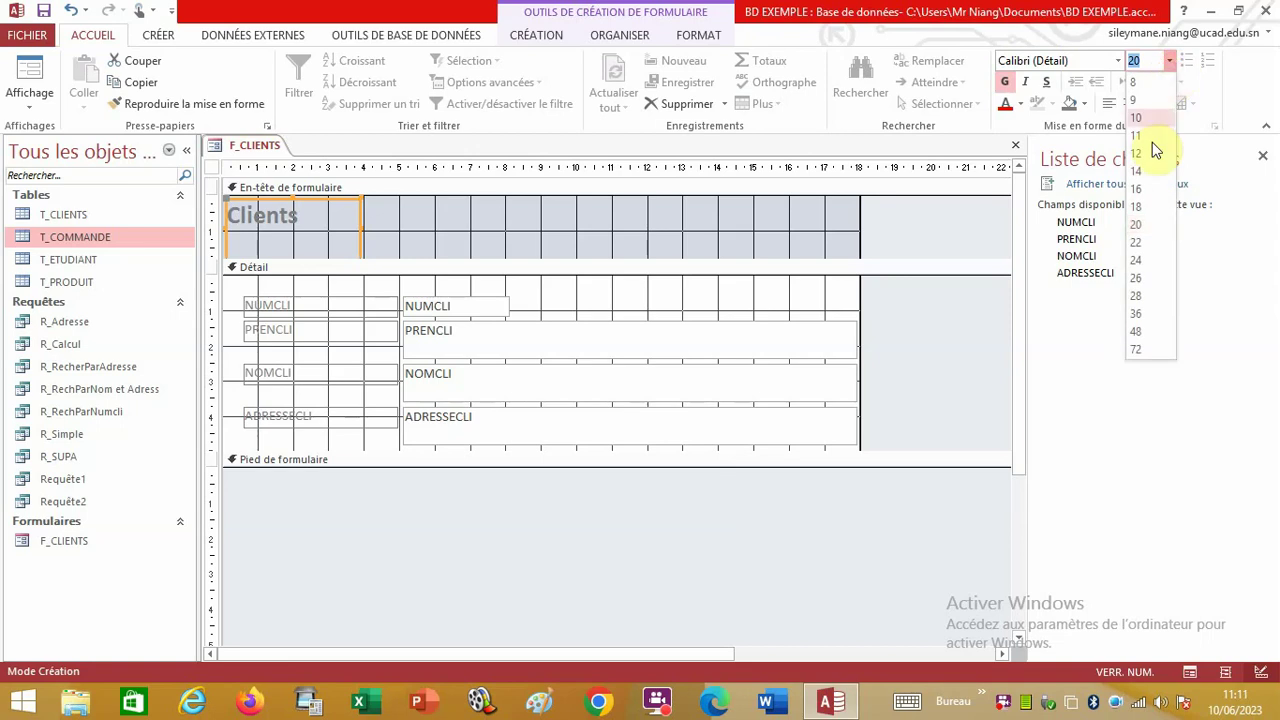
pyautogui.click(1136, 256)
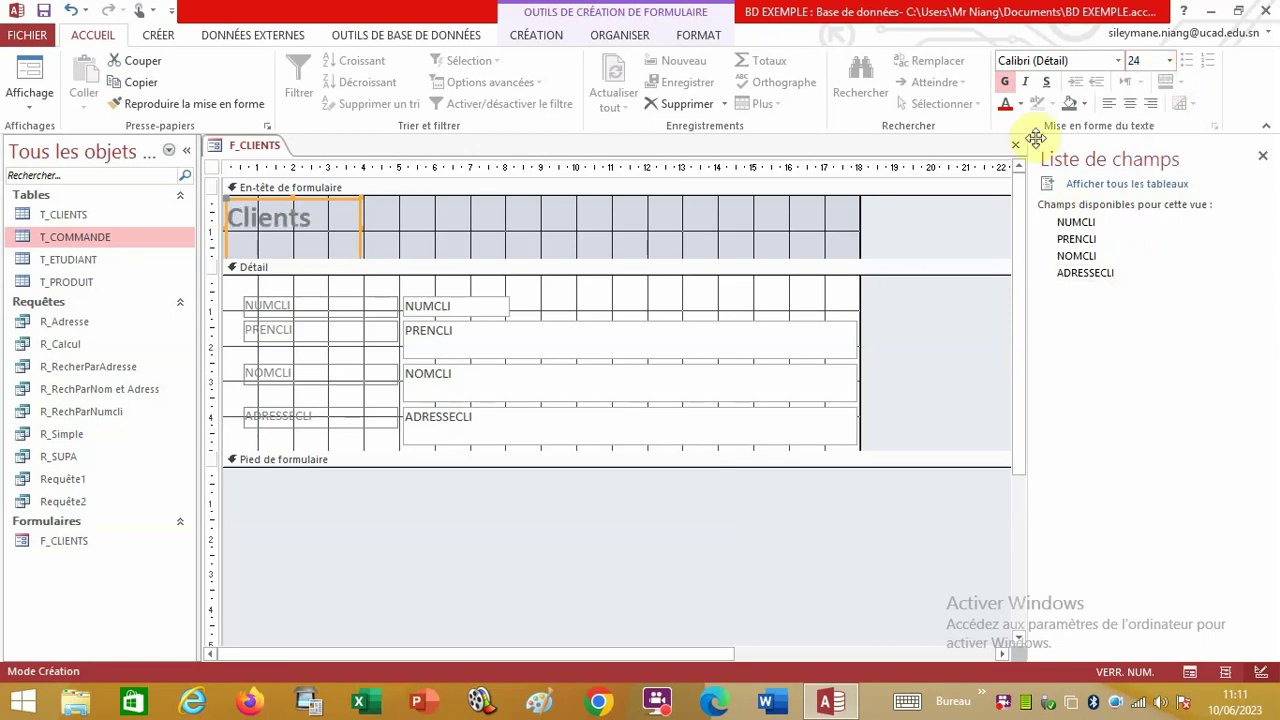
pyautogui.click(1016, 102)
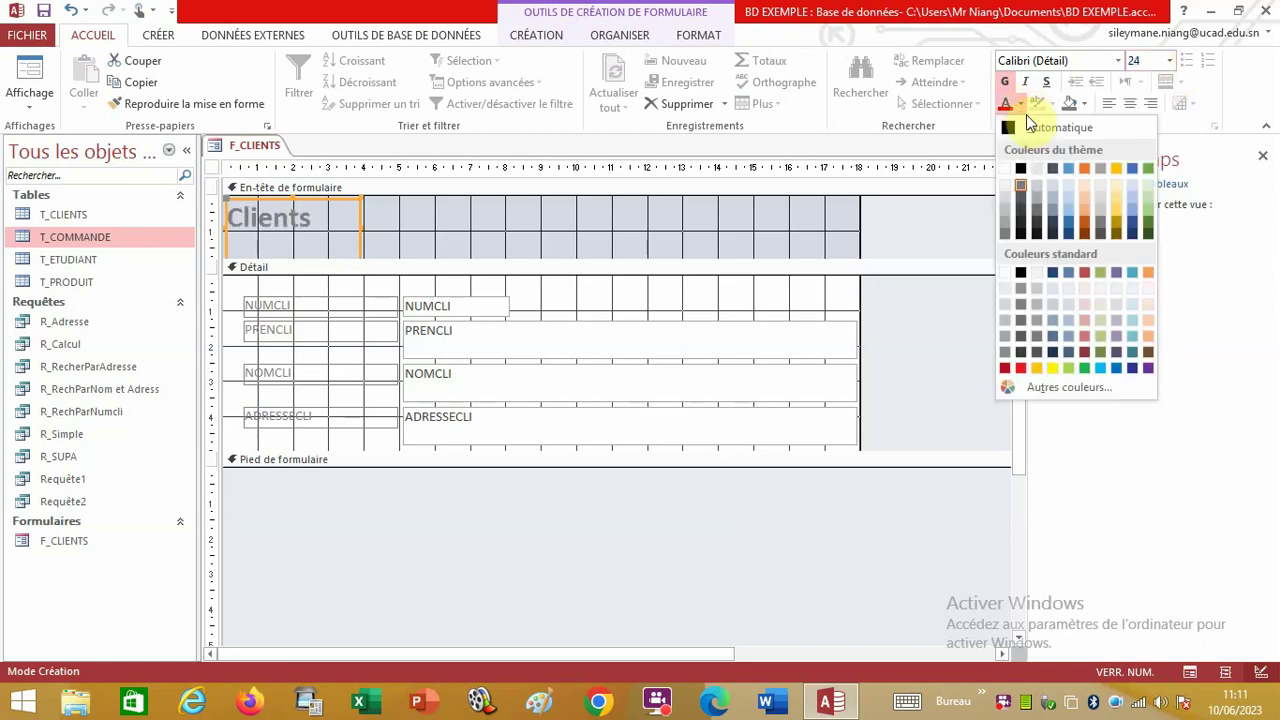
pyautogui.click(1131, 166)
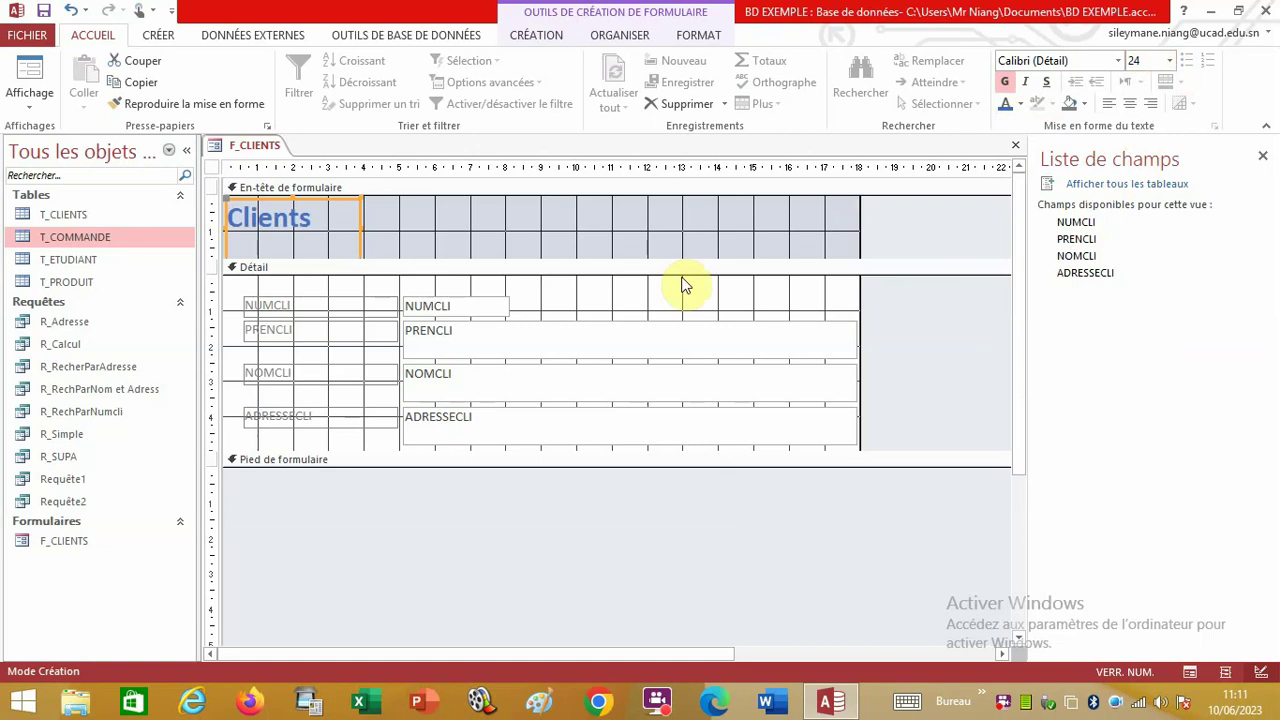
# Move the "Clients" title label slightly to the right within the form header.
pyautogui.moveTo(358, 213)
pyautogui.mouseDown()
pyautogui.moveTo(651, 220)
pyautogui.moveTo(631, 209)
pyautogui.moveTo(370, 213)
pyautogui.mouseUp()
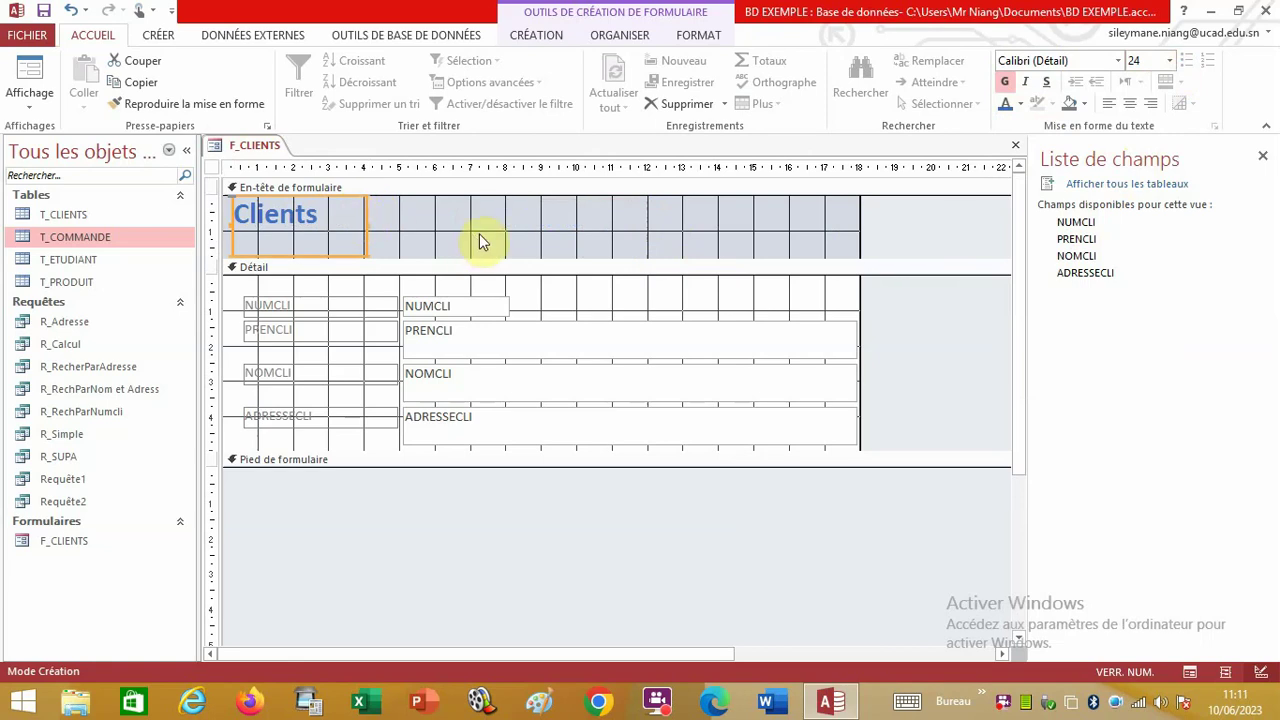
pyautogui.click(956, 394)
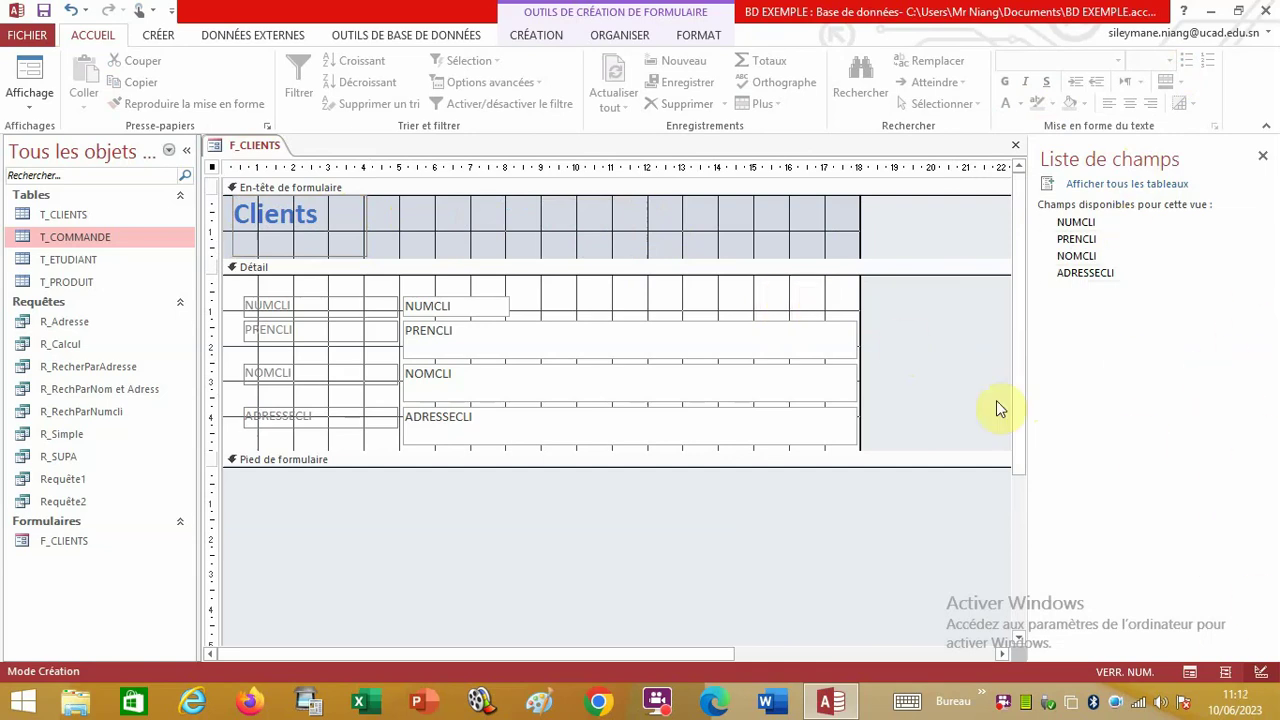
# Try Accent 6, Accent 2 and Accent 1 as the Détail section's background colour, and settle on the light green #A7DA4E.
pyautogui.doubleClick(738, 300)
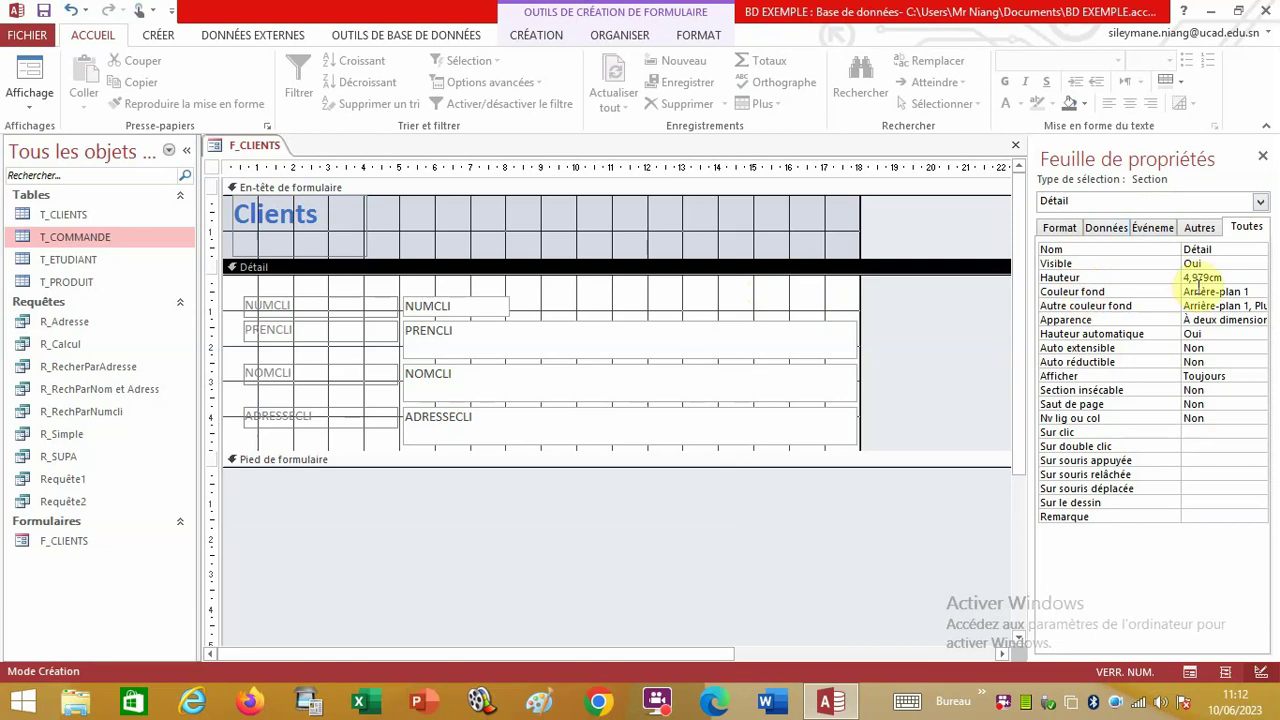
pyautogui.click(1236, 291)
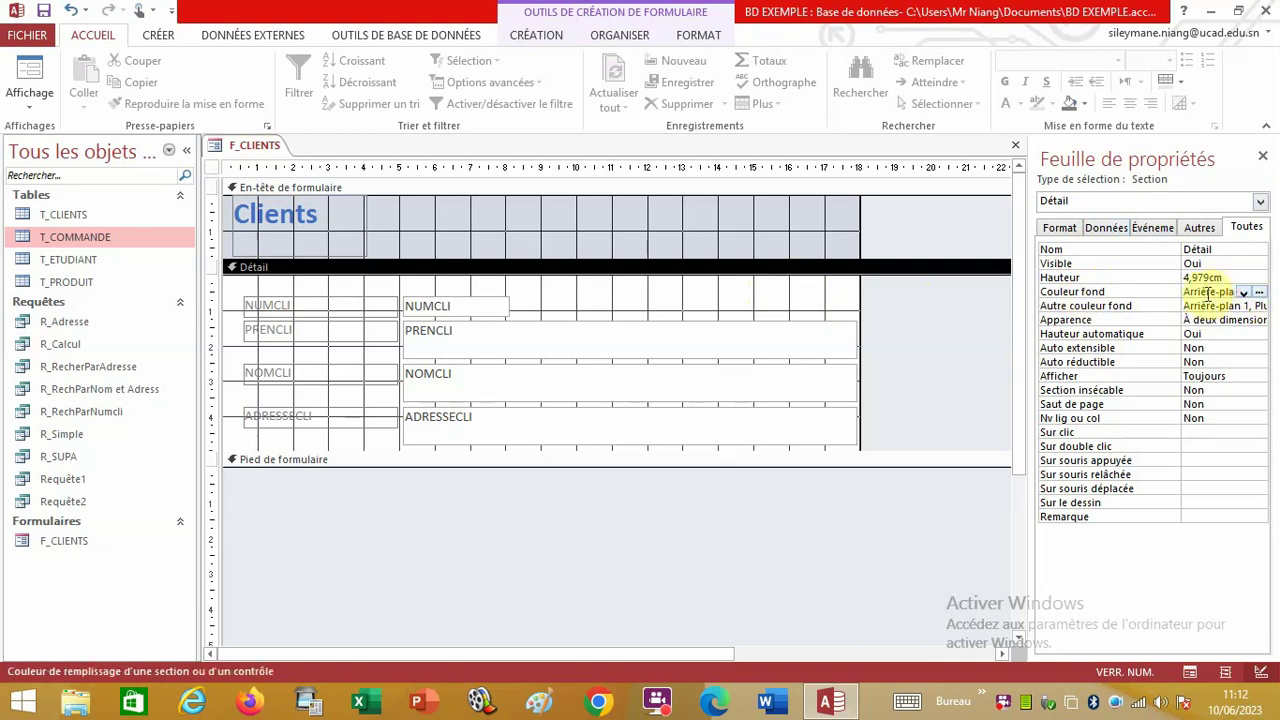
pyautogui.click(1261, 294)
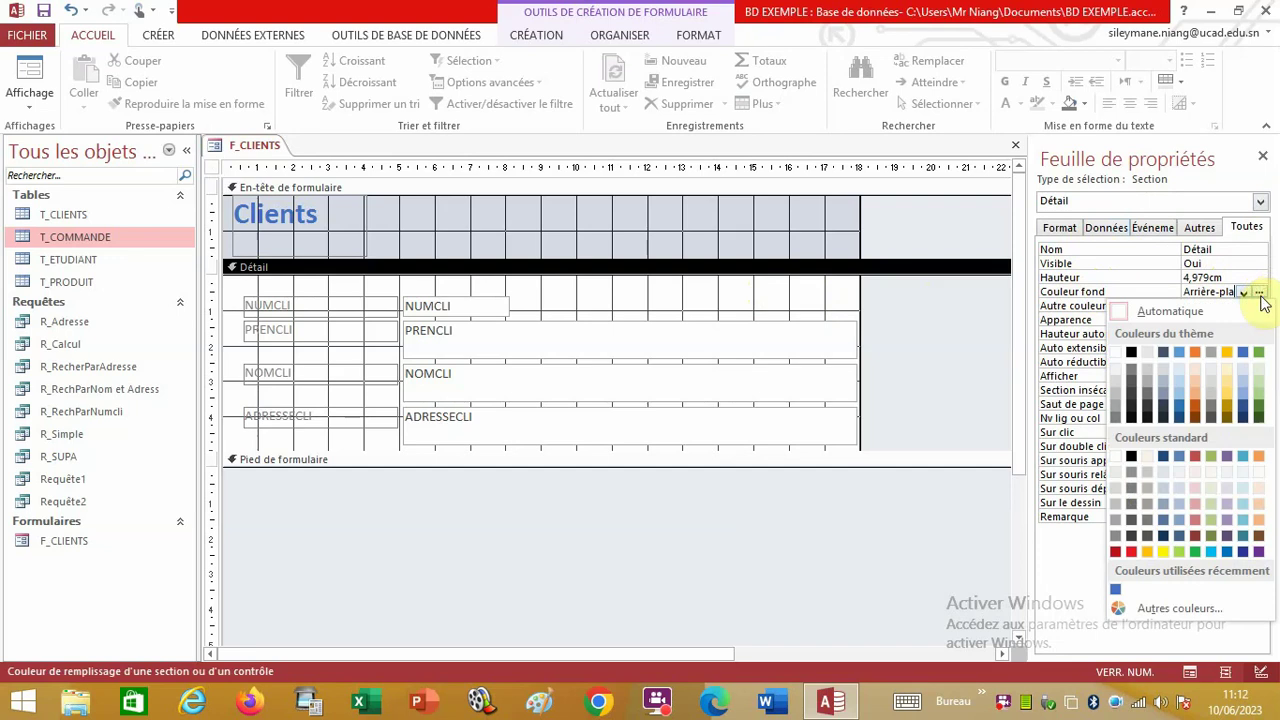
pyautogui.click(1259, 352)
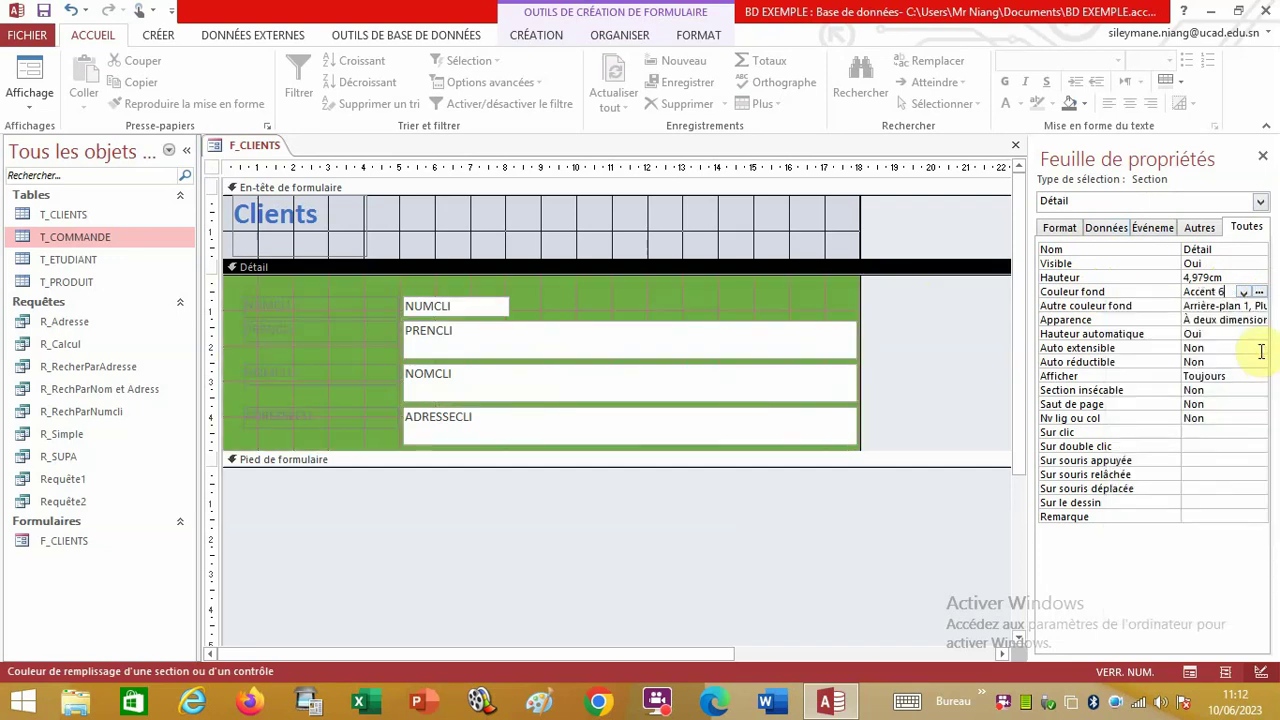
pyautogui.click(1260, 293)
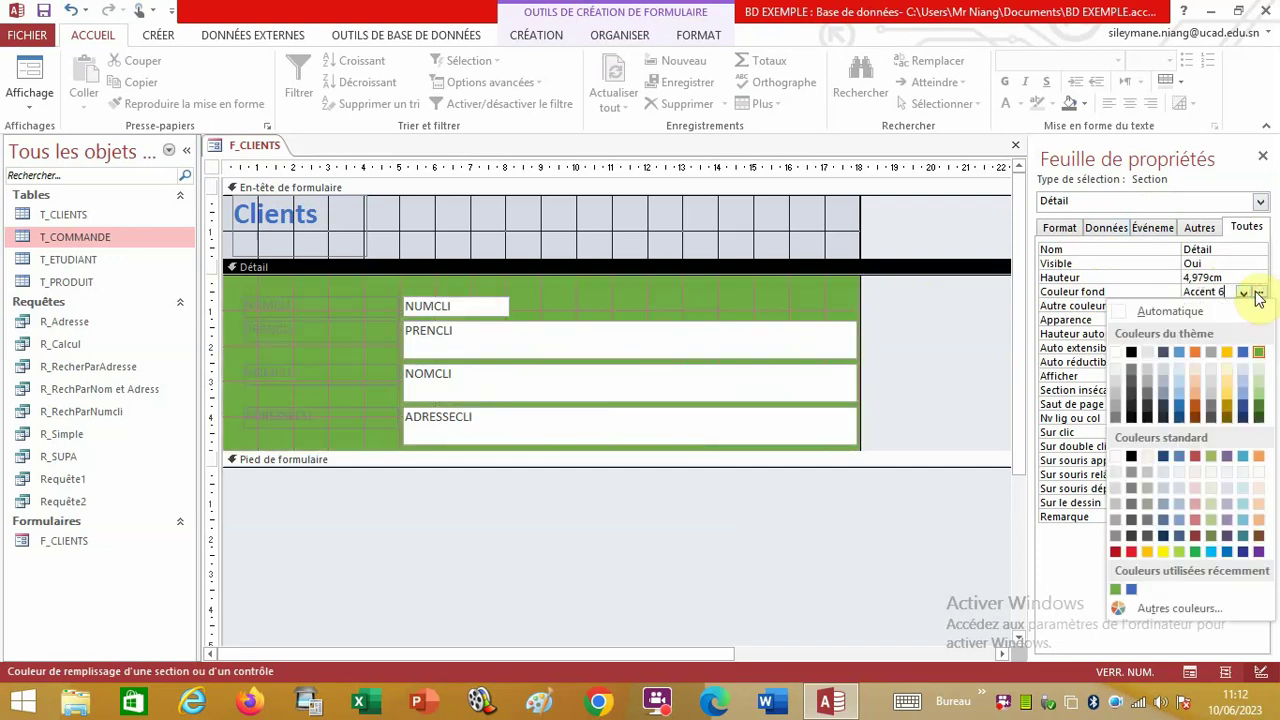
pyautogui.click(1197, 352)
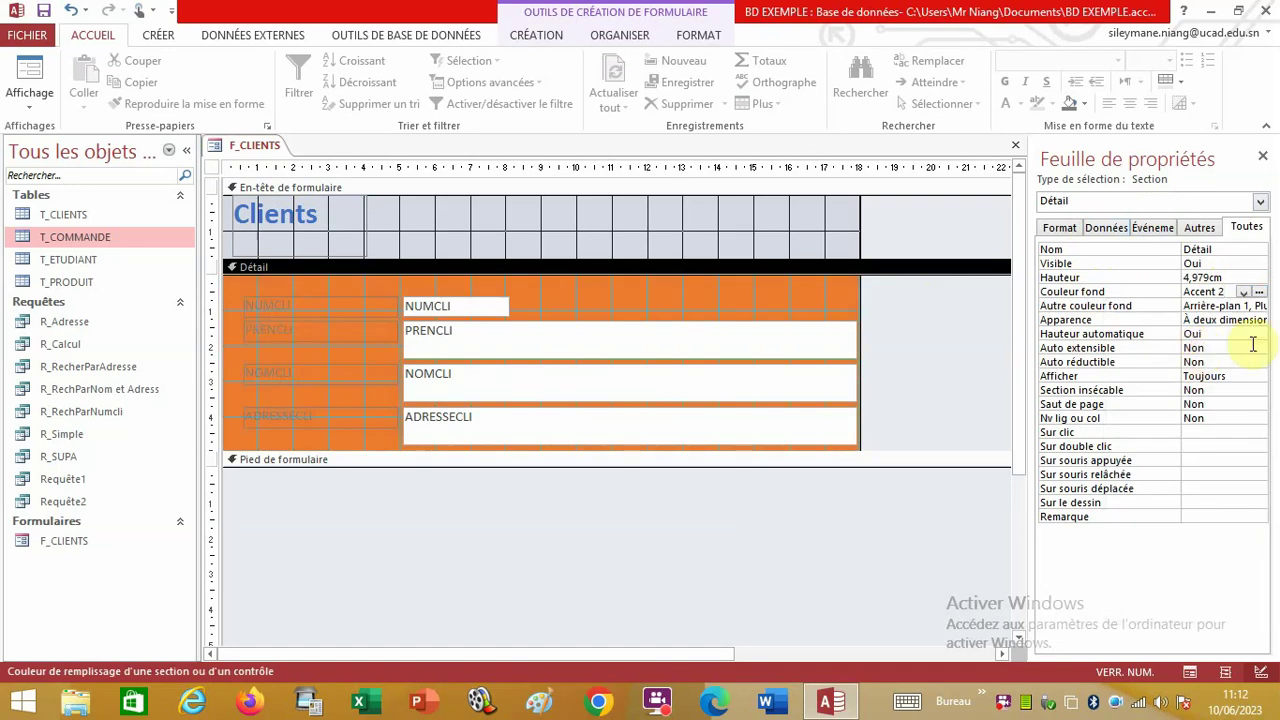
pyautogui.click(1260, 294)
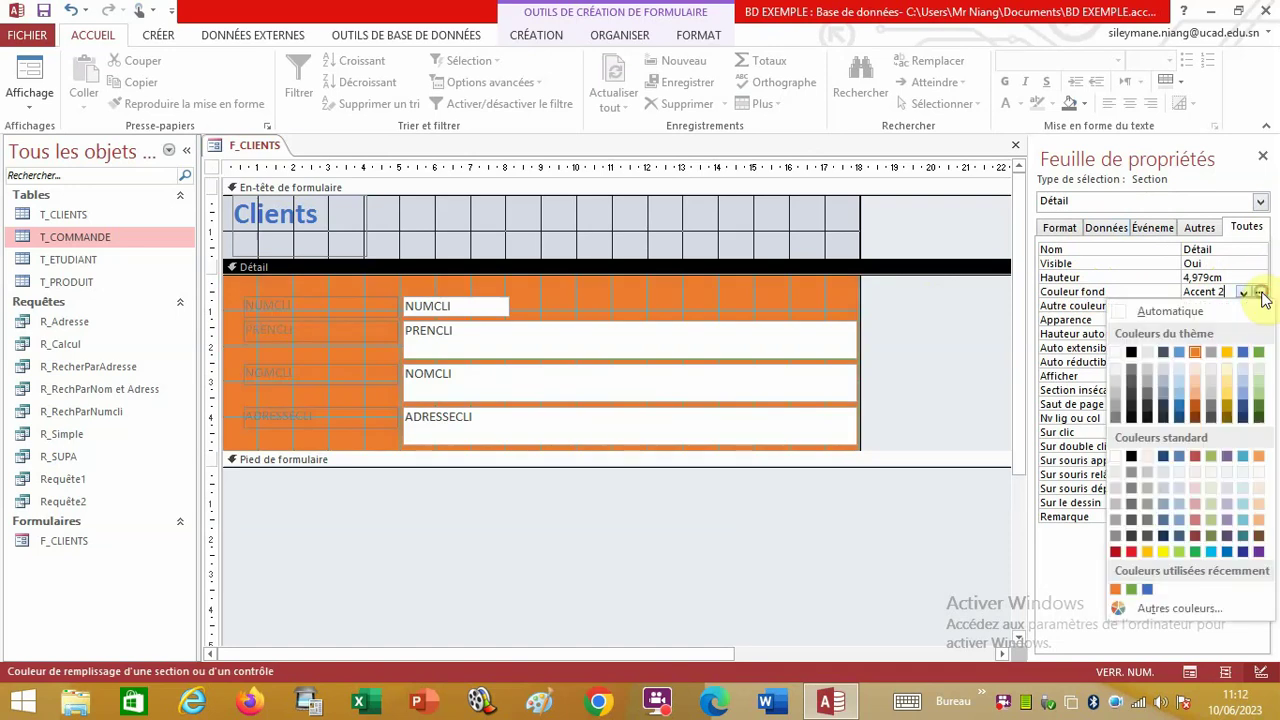
pyautogui.click(1182, 350)
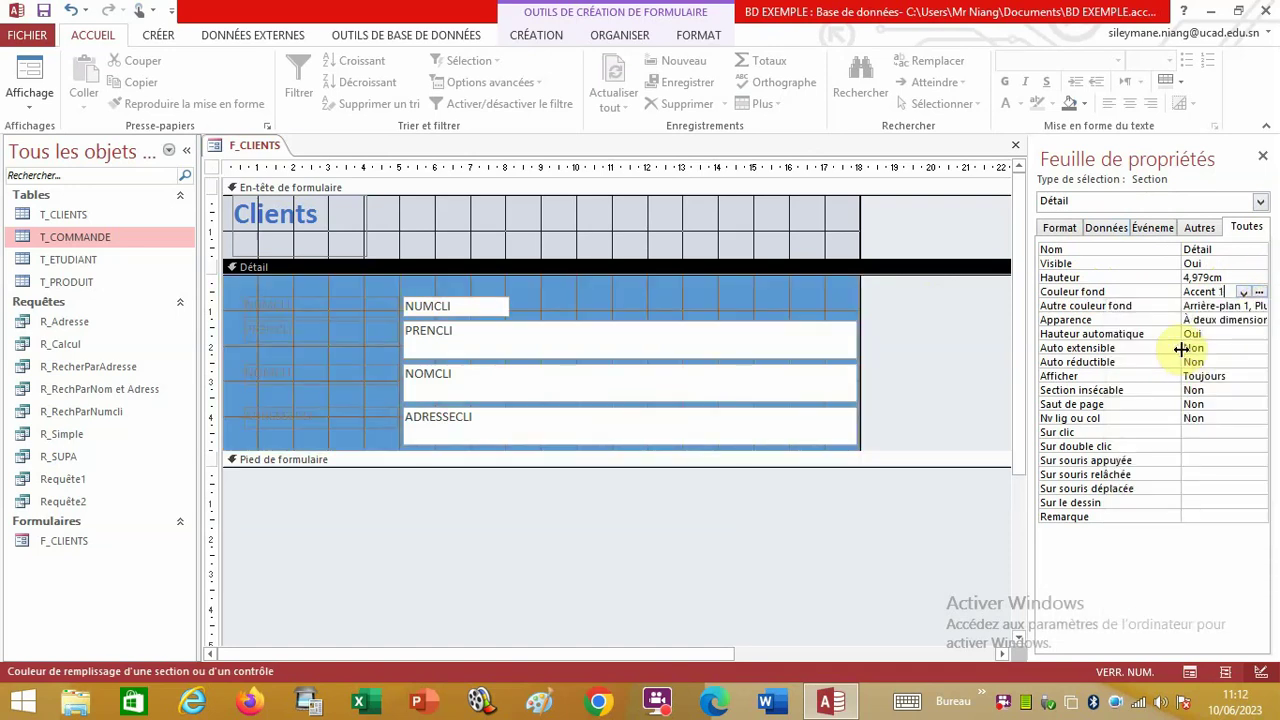
pyautogui.click(1261, 293)
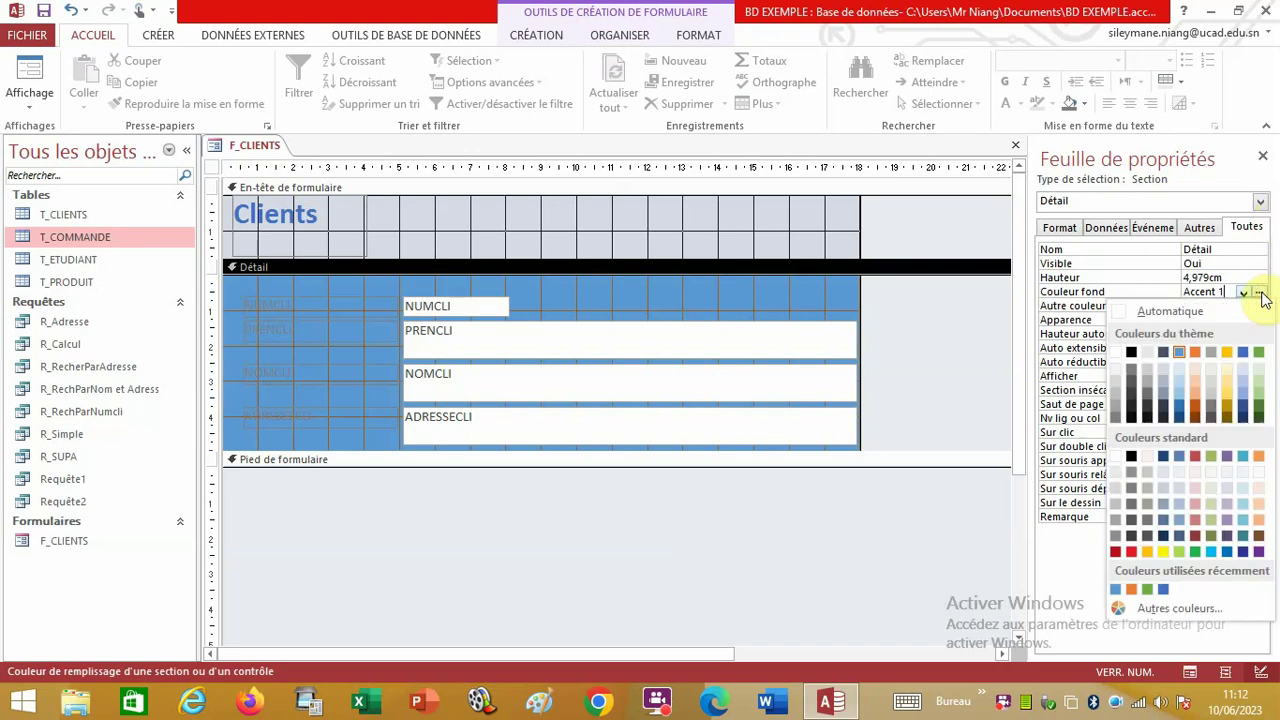
pyautogui.click(1186, 553)
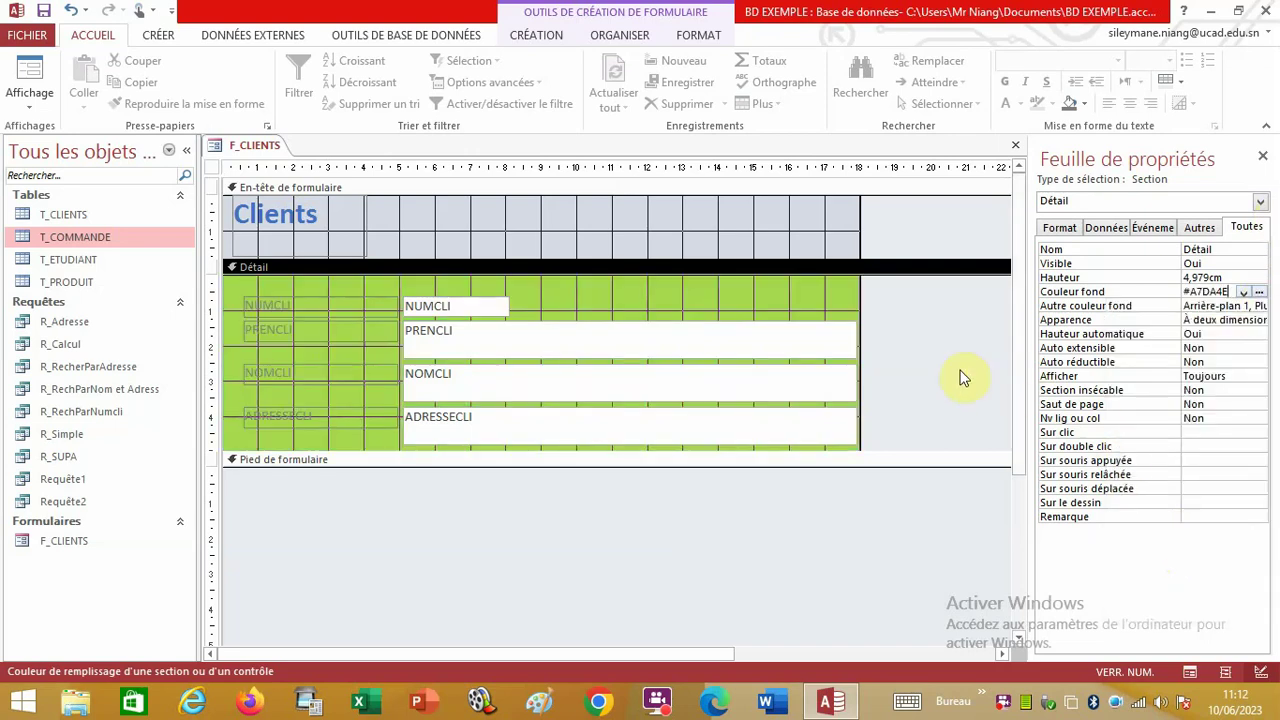
# Display the F_CLIENTS form in Form view, then close it and save its design changes.
pyautogui.click(29, 75)
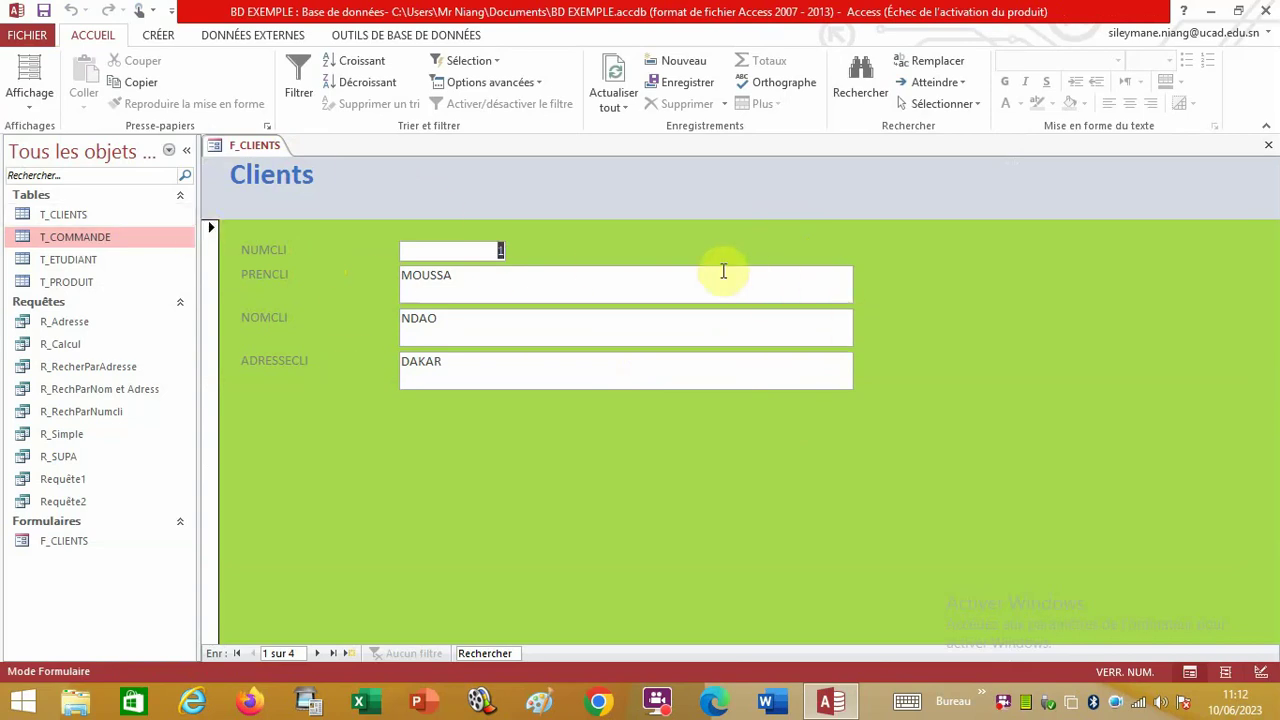
pyautogui.click(1270, 148)
pyautogui.click(537, 402)
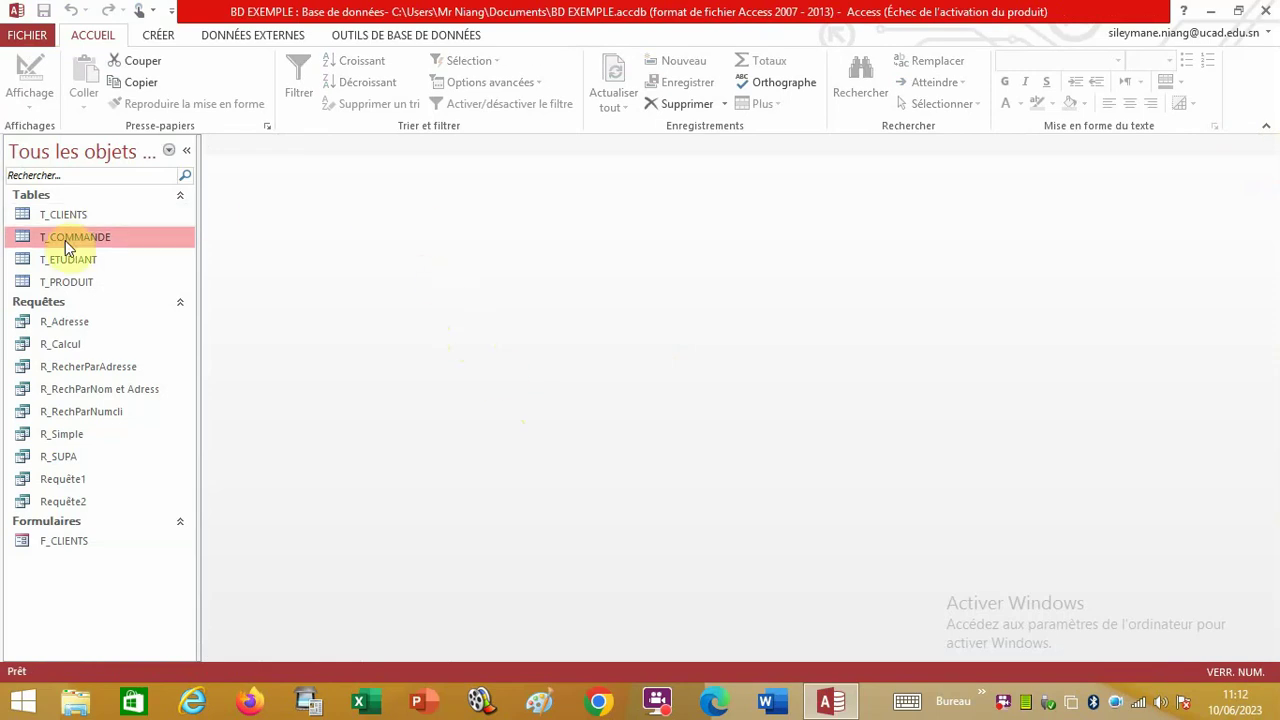
# Start a new form with the Form Wizard from the T_COMMANDE table and include all of its fields.
pyautogui.click(158, 38)
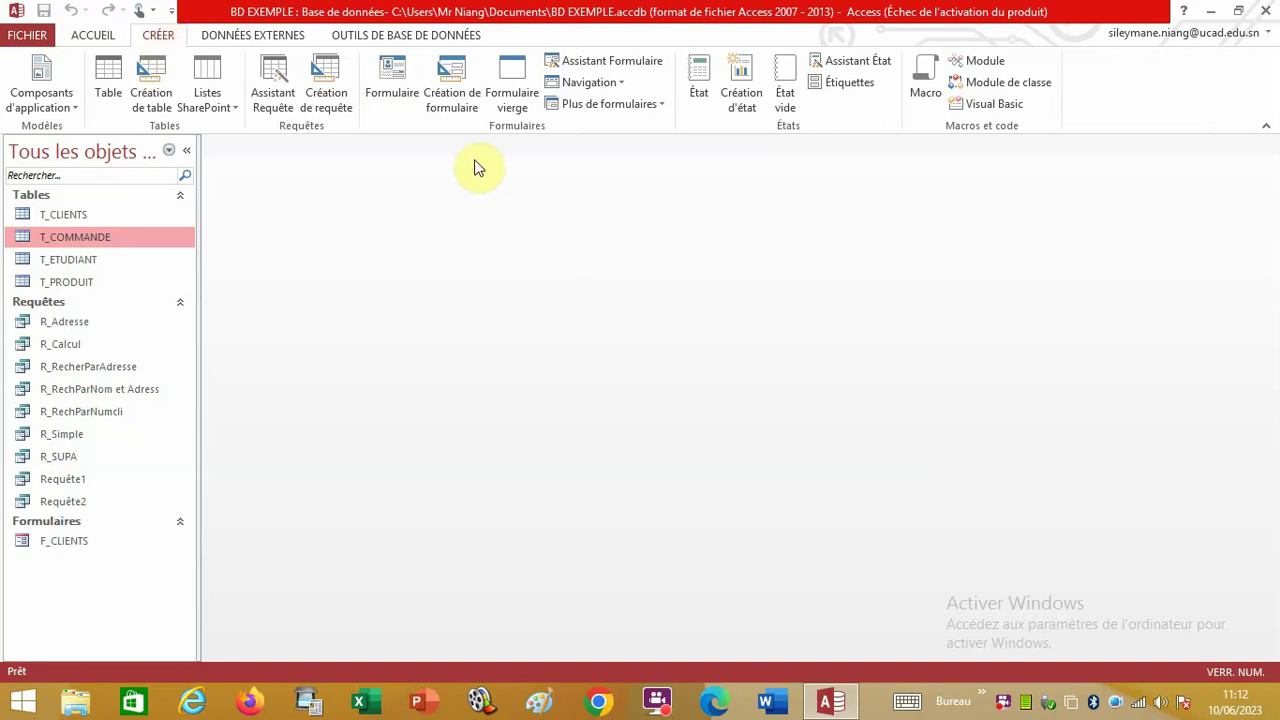
pyautogui.click(619, 61)
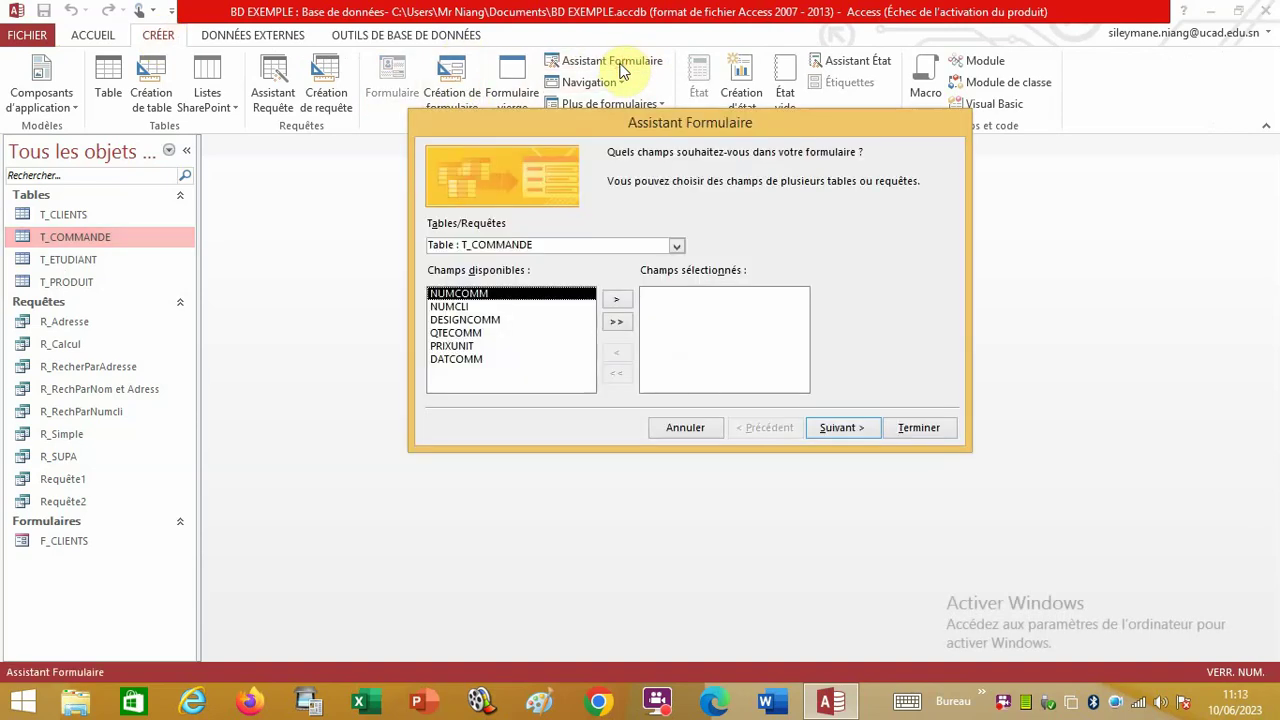
pyautogui.click(678, 246)
pyautogui.click(678, 248)
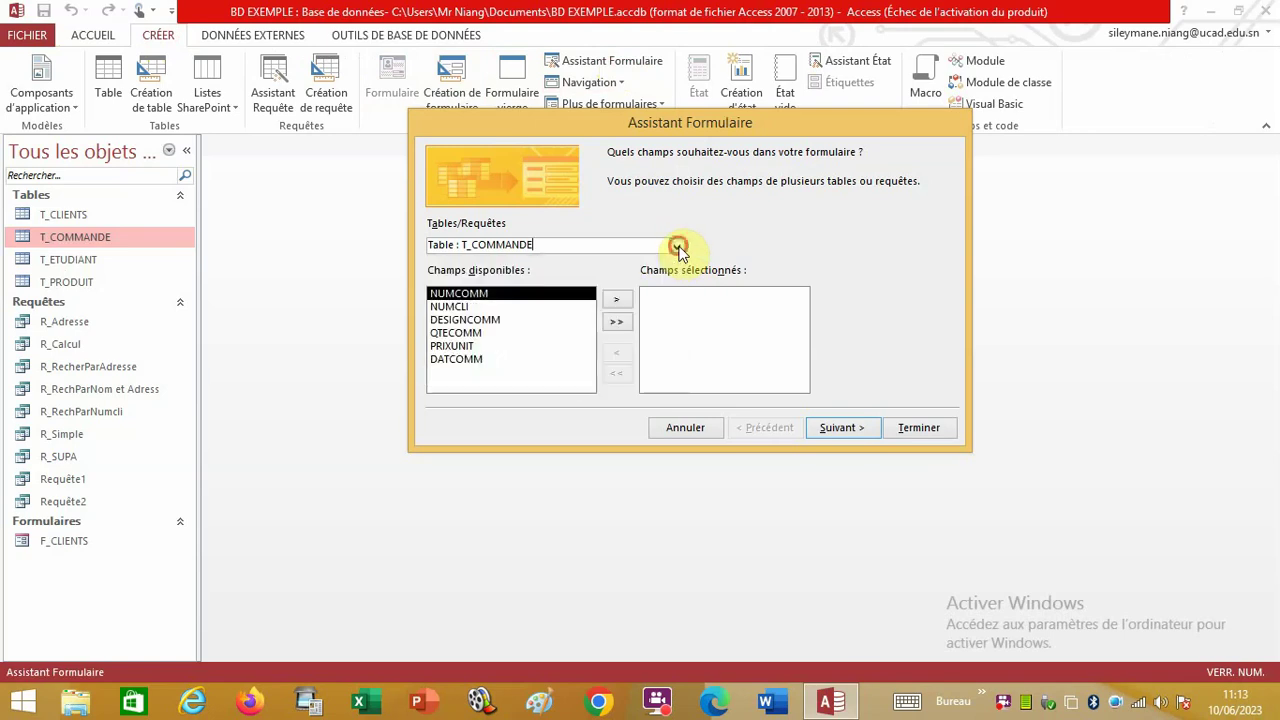
pyautogui.click(618, 323)
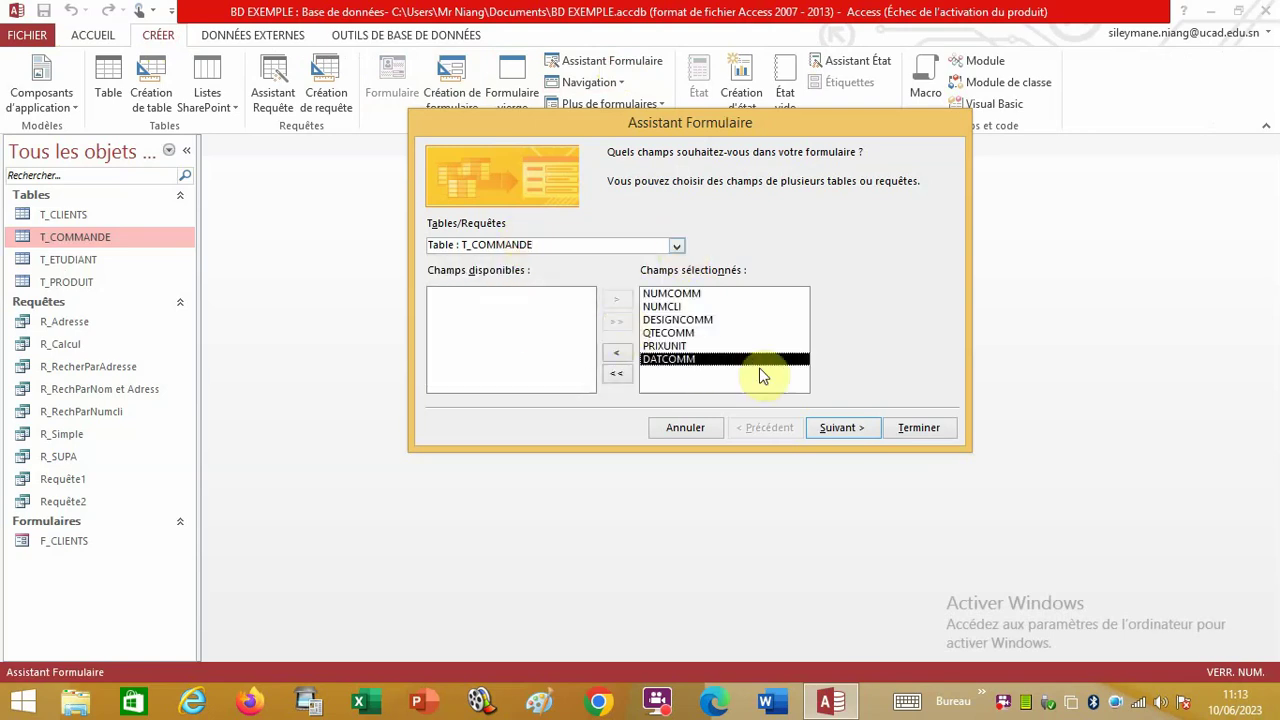
pyautogui.click(840, 428)
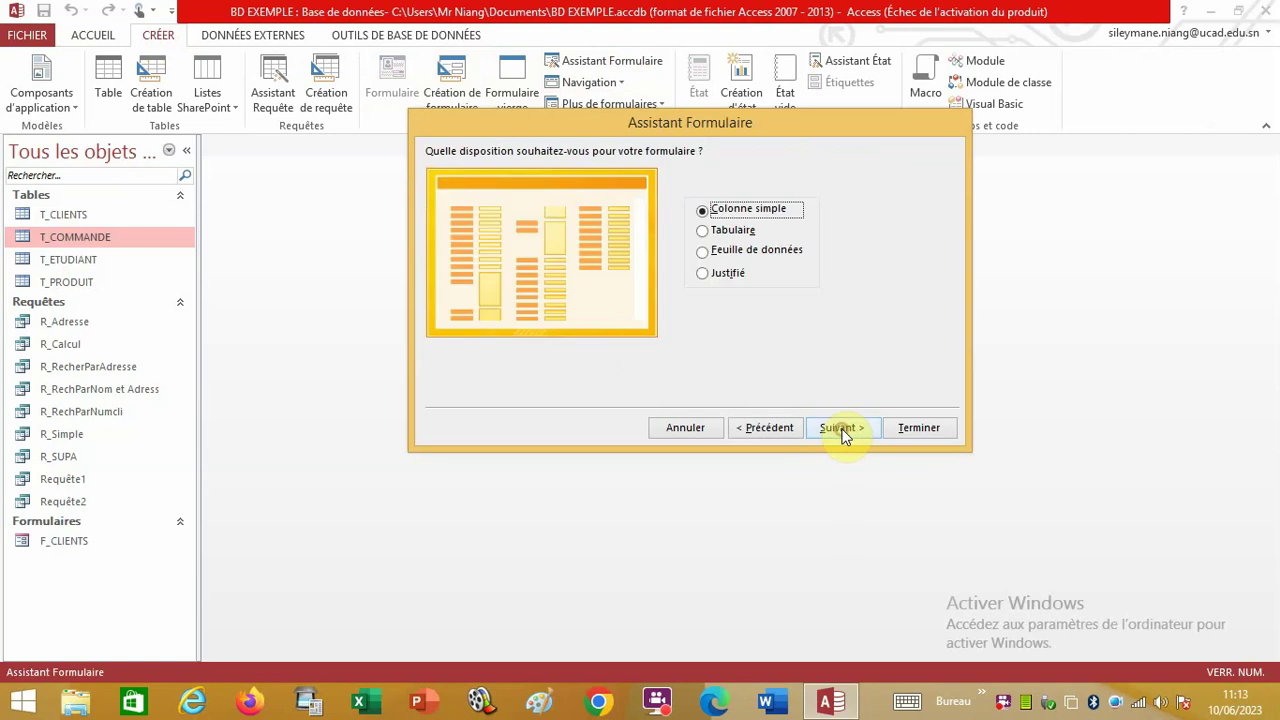
# Choose the Justifié layout after previewing Tabulaire, and finish the wizard with the form titled F_COMMANDE.
pyautogui.click(746, 233)
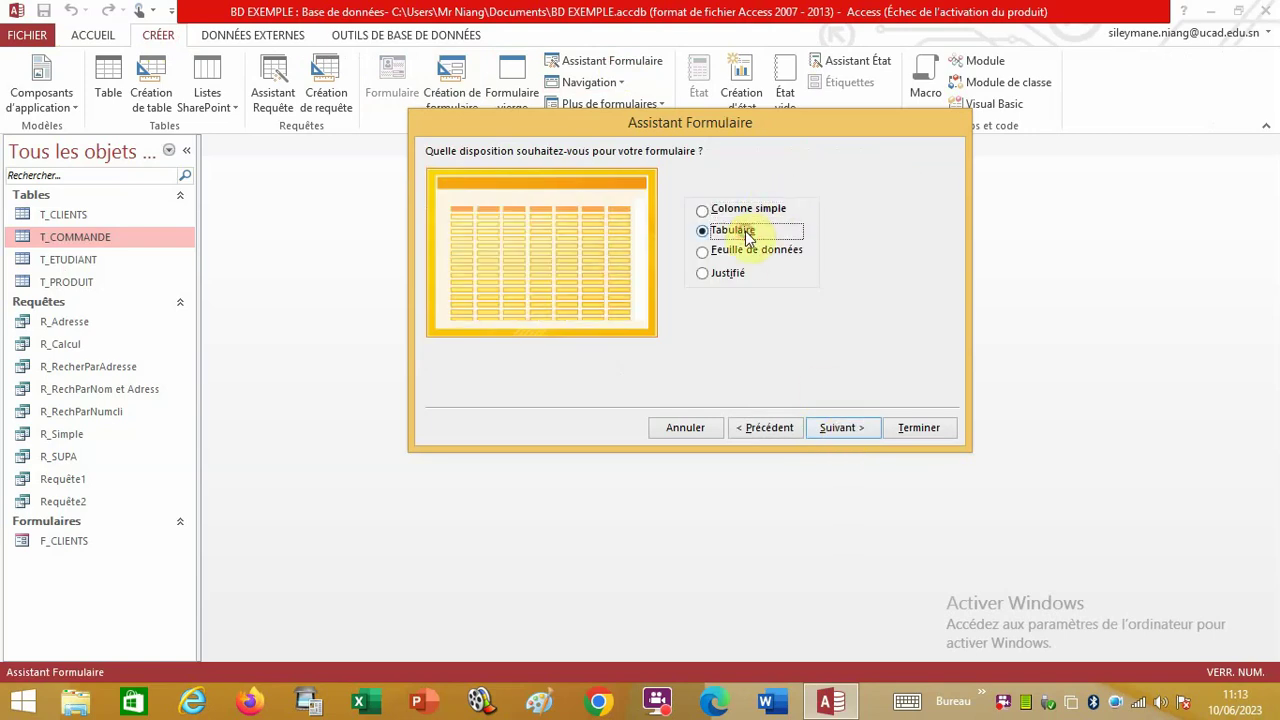
pyautogui.click(730, 278)
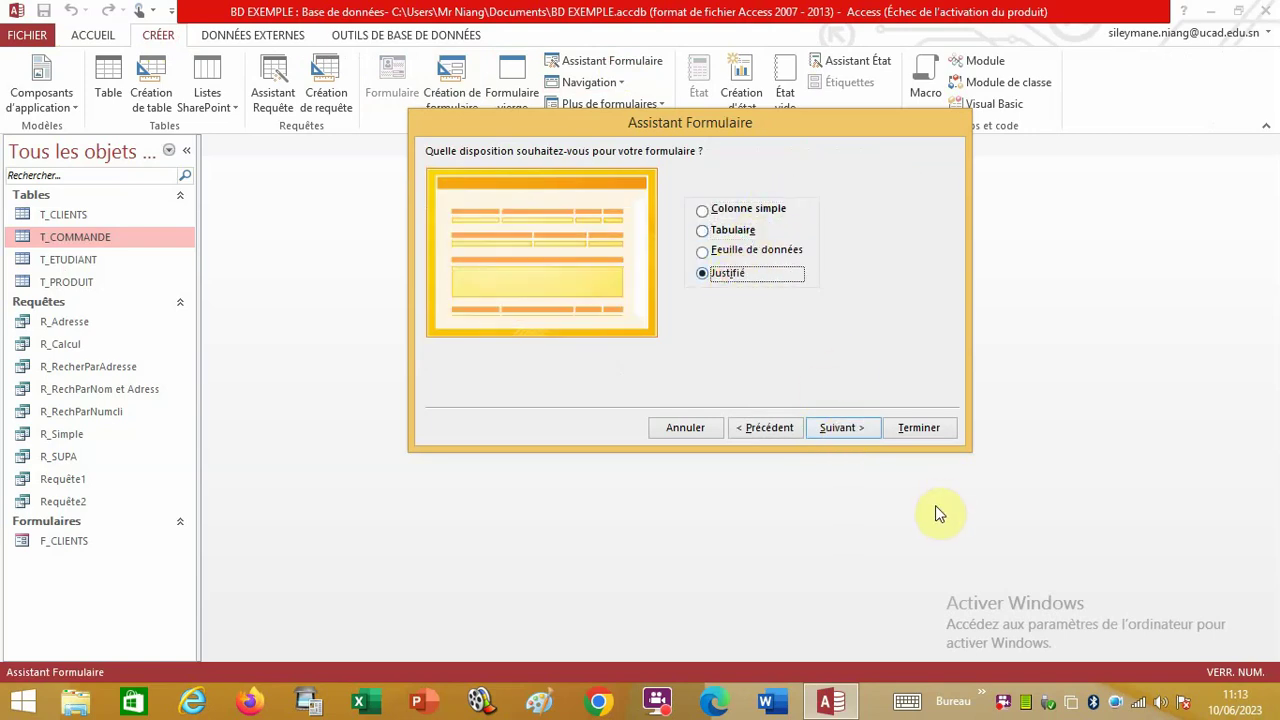
pyautogui.click(843, 430)
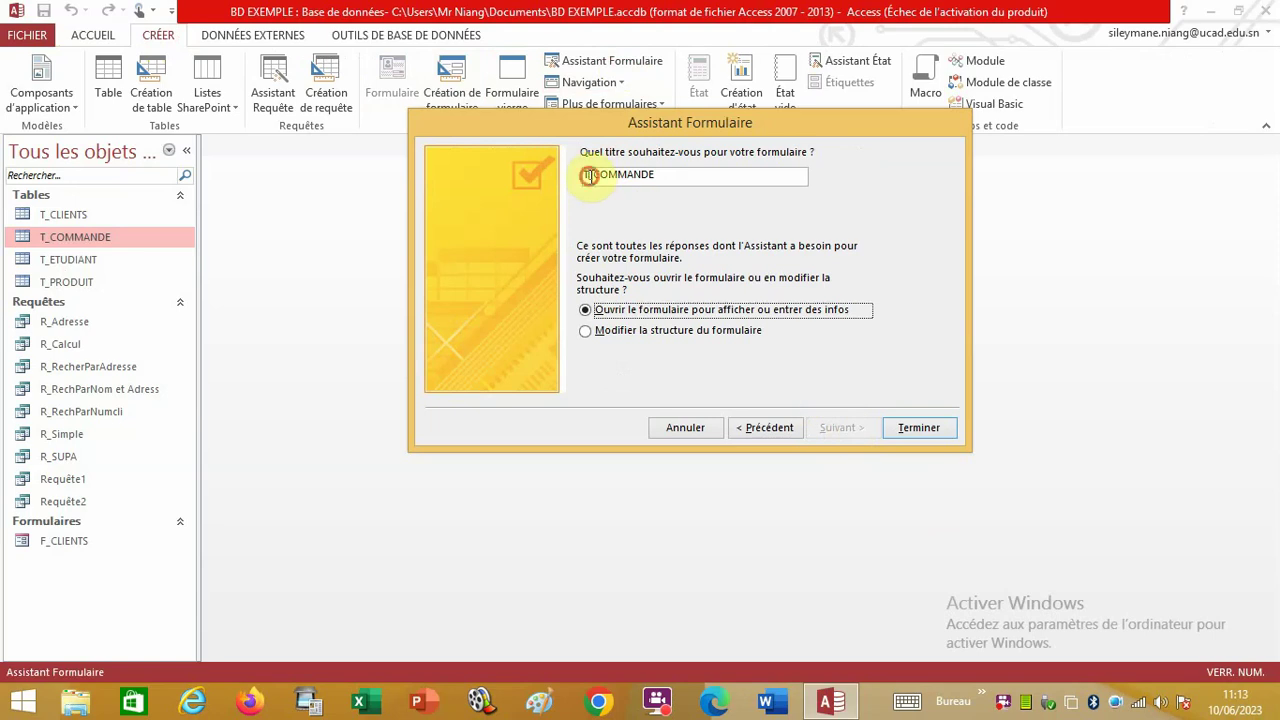
pyautogui.click(589, 175)
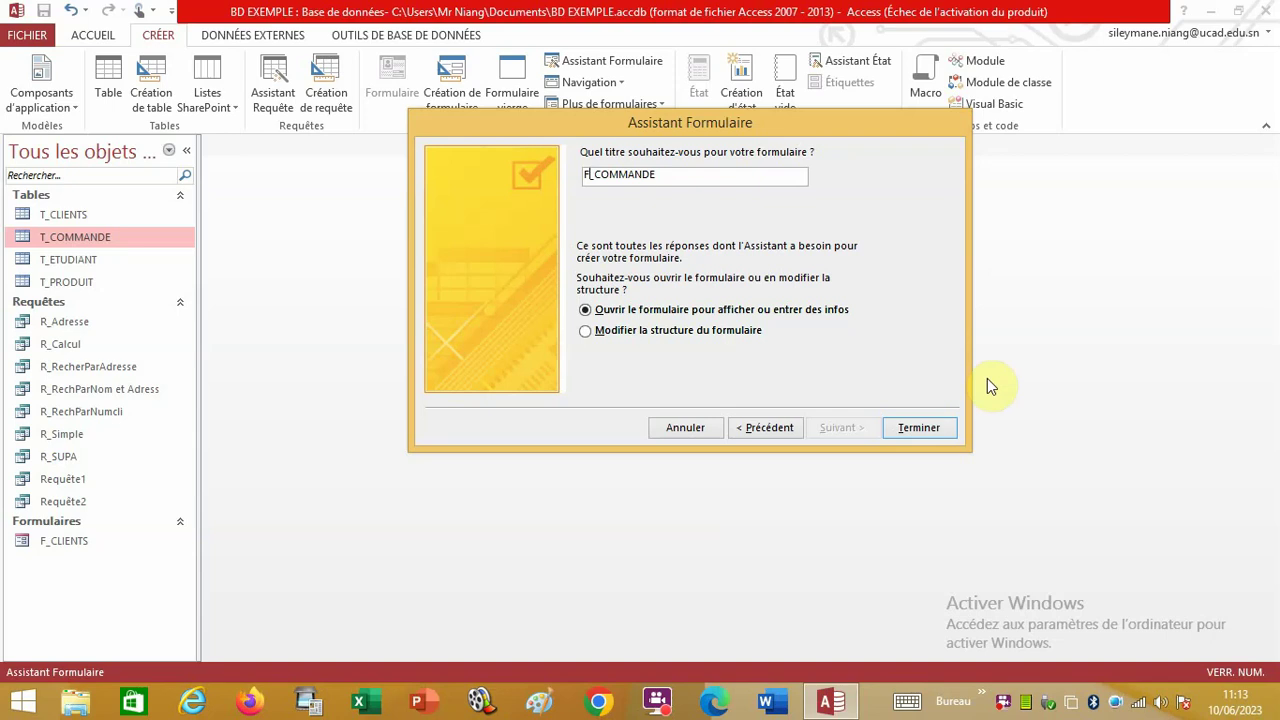
pyautogui.click(918, 428)
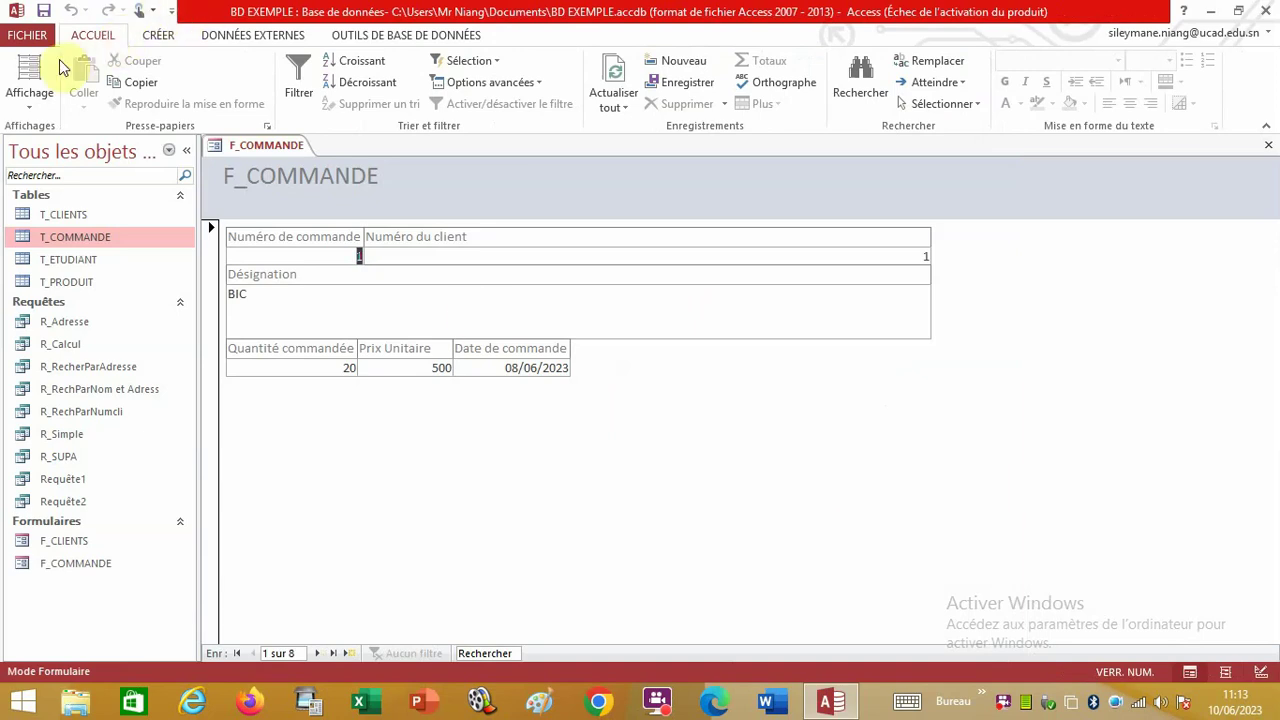
# Show the F_COMMANDE form in Design view and shorten its header title to "COMMANDE".
pyautogui.click(29, 97)
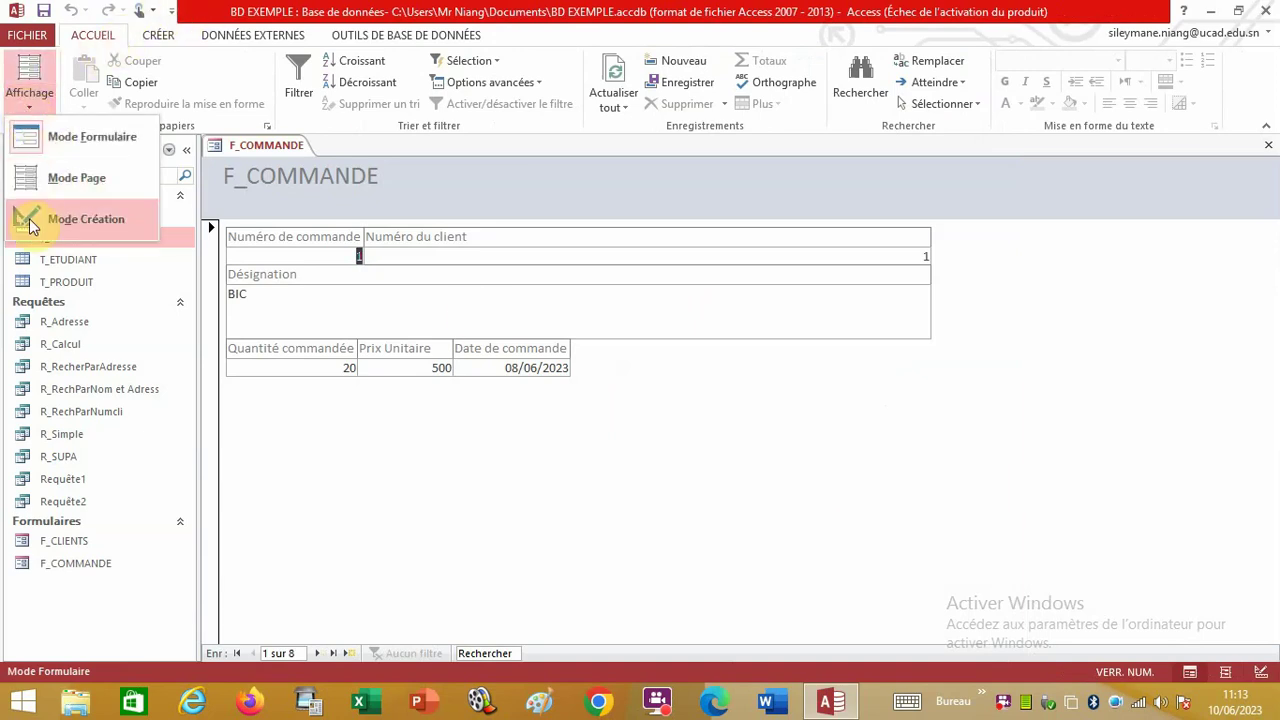
pyautogui.click(86, 219)
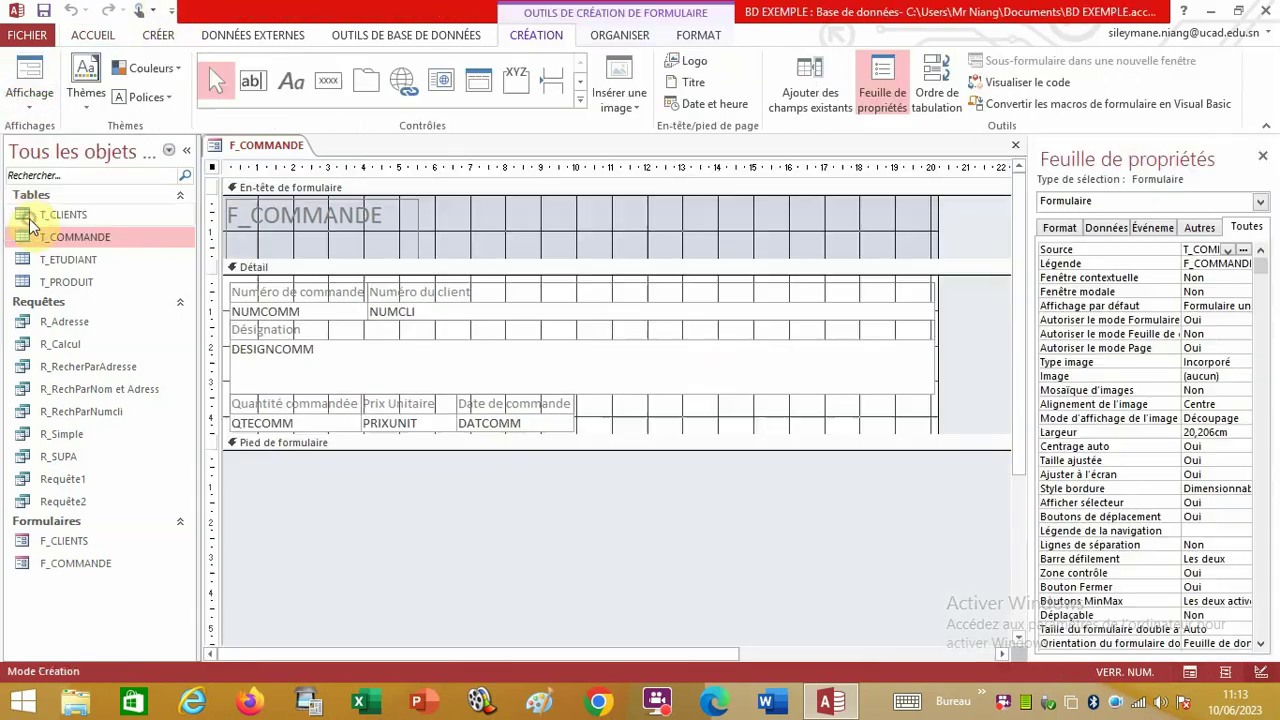
pyautogui.click(390, 224)
pyautogui.click(388, 216)
pyautogui.click(388, 212)
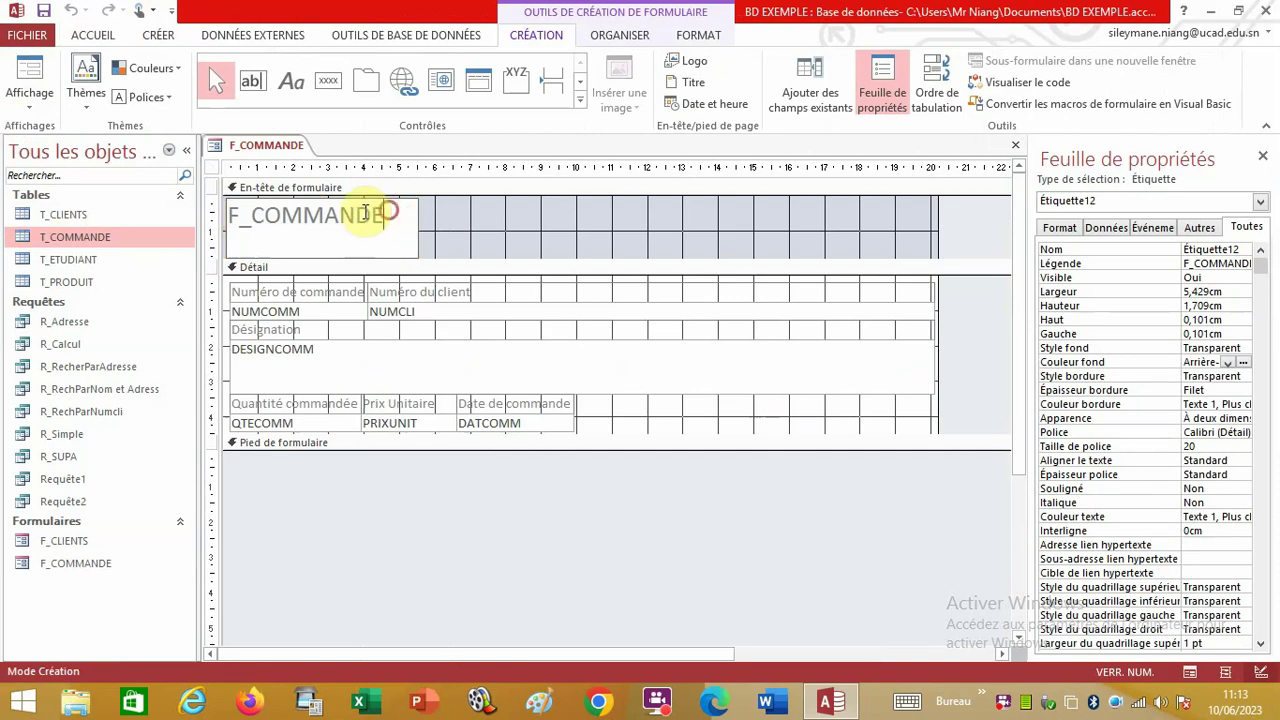
pyautogui.moveTo(366, 213); pyautogui.dragTo(209, 219)
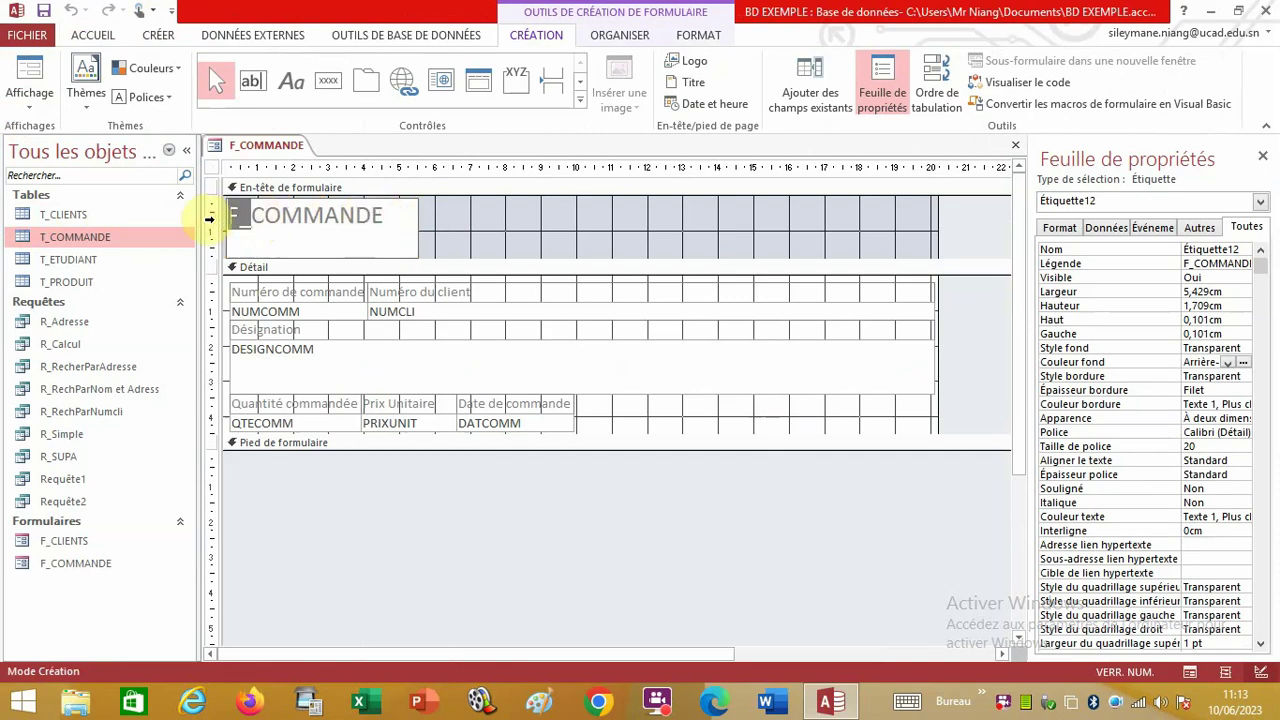
pyautogui.press('Delete')
pyautogui.click(490, 240)
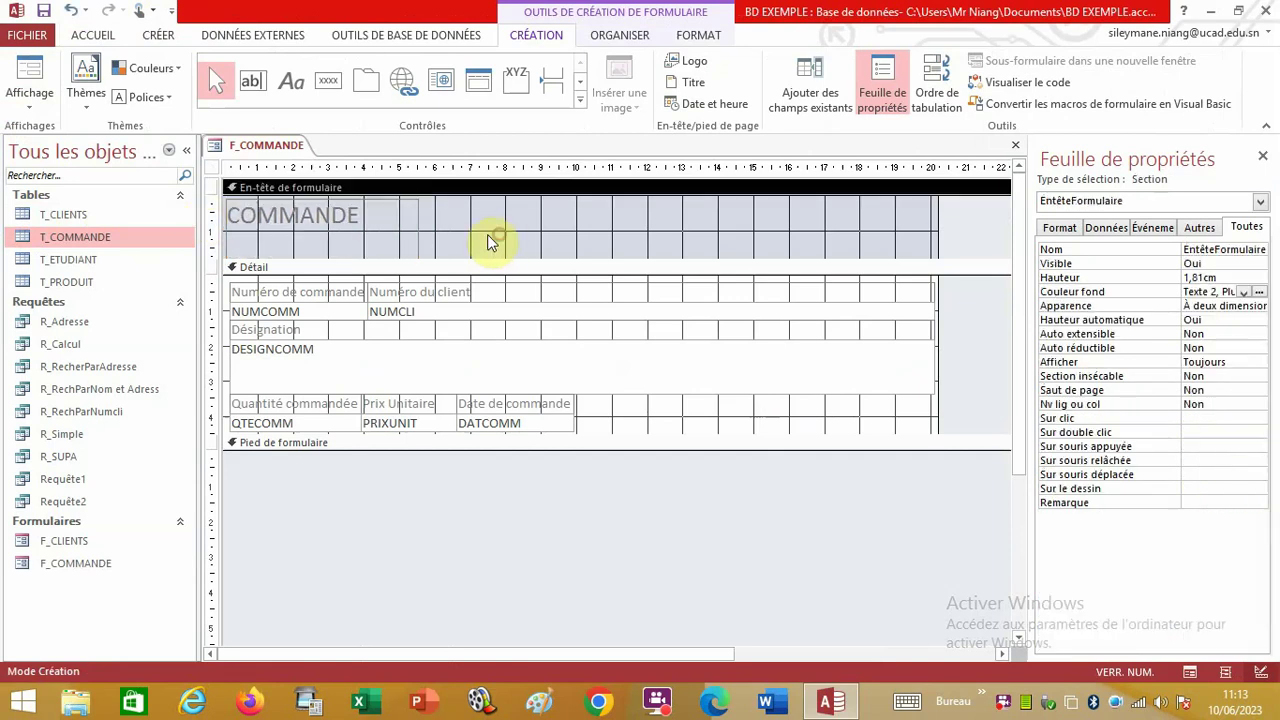
# Format the "COMMANDE" header title as bold, in the Aharoni font and the blue font colour.
pyautogui.click(409, 229)
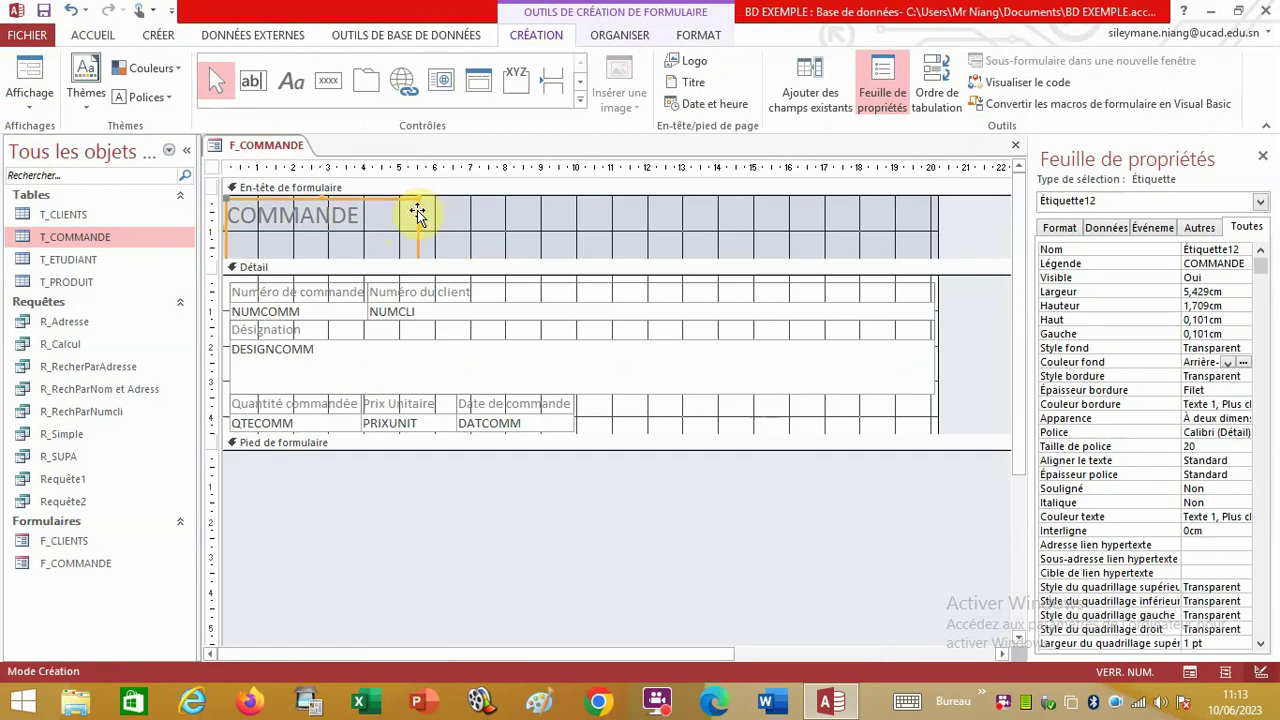
pyautogui.click(92, 36)
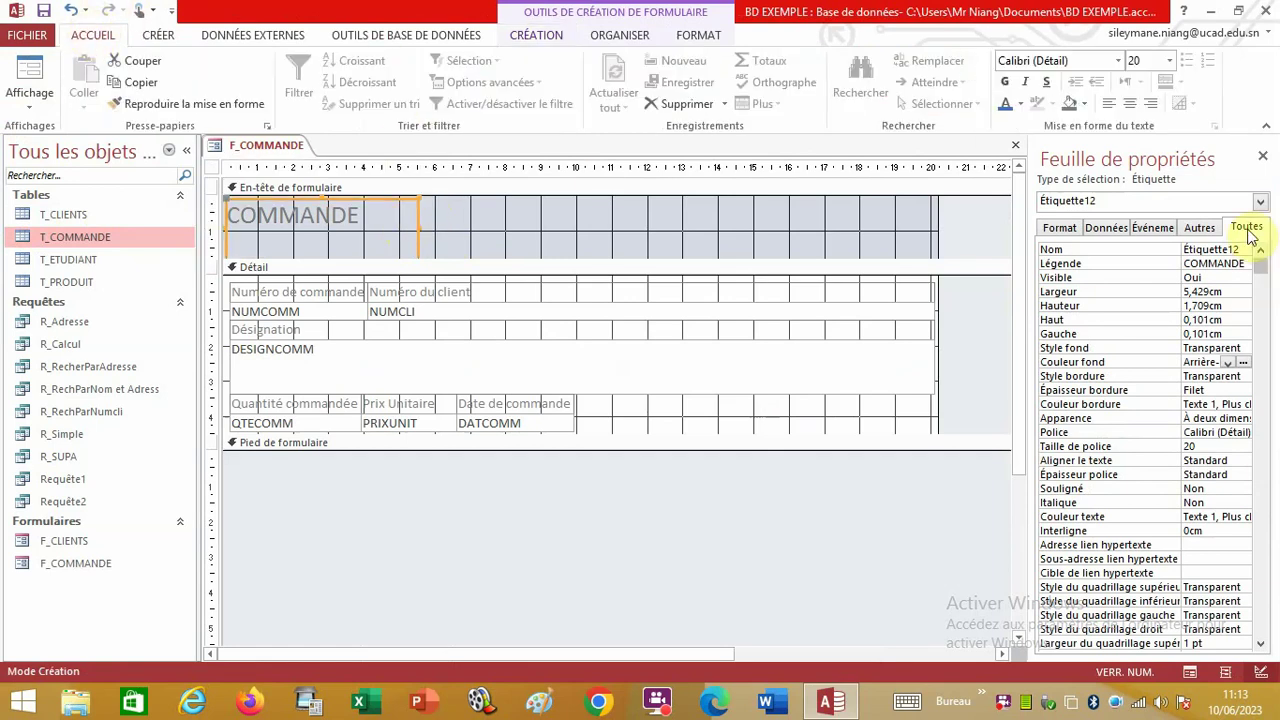
pyautogui.click(1005, 82)
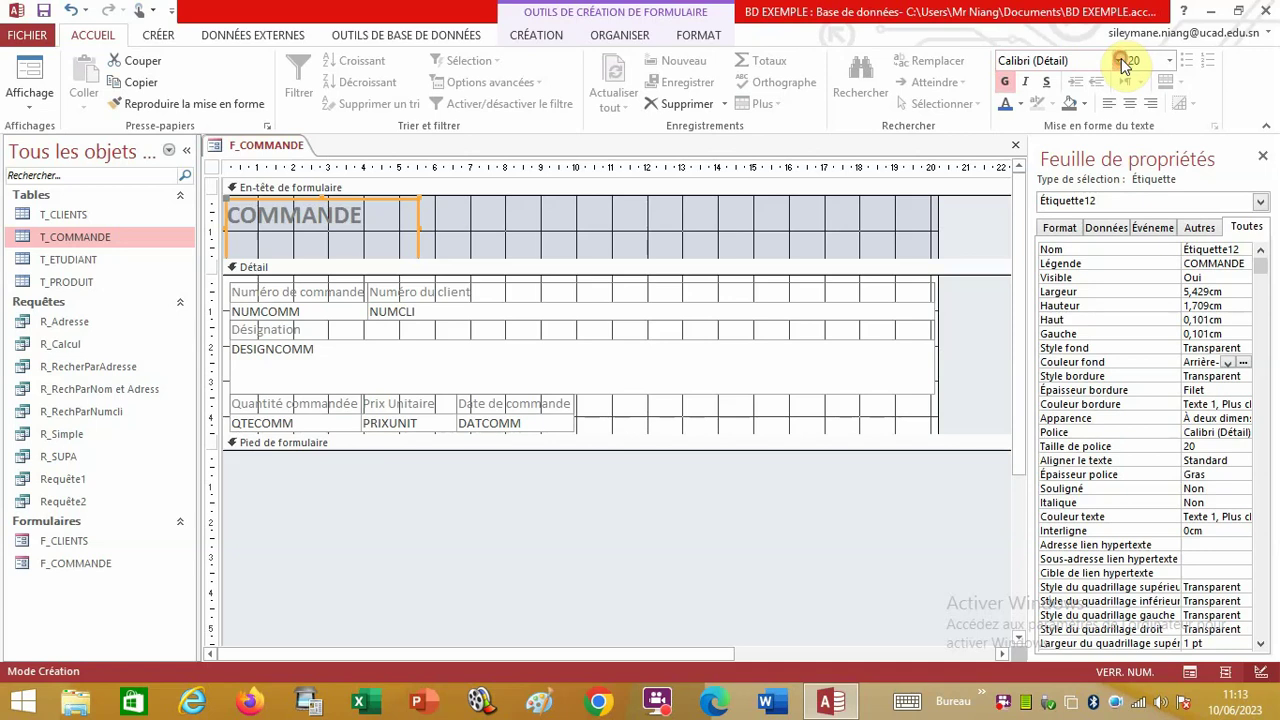
pyautogui.click(1121, 58)
pyautogui.click(1066, 170)
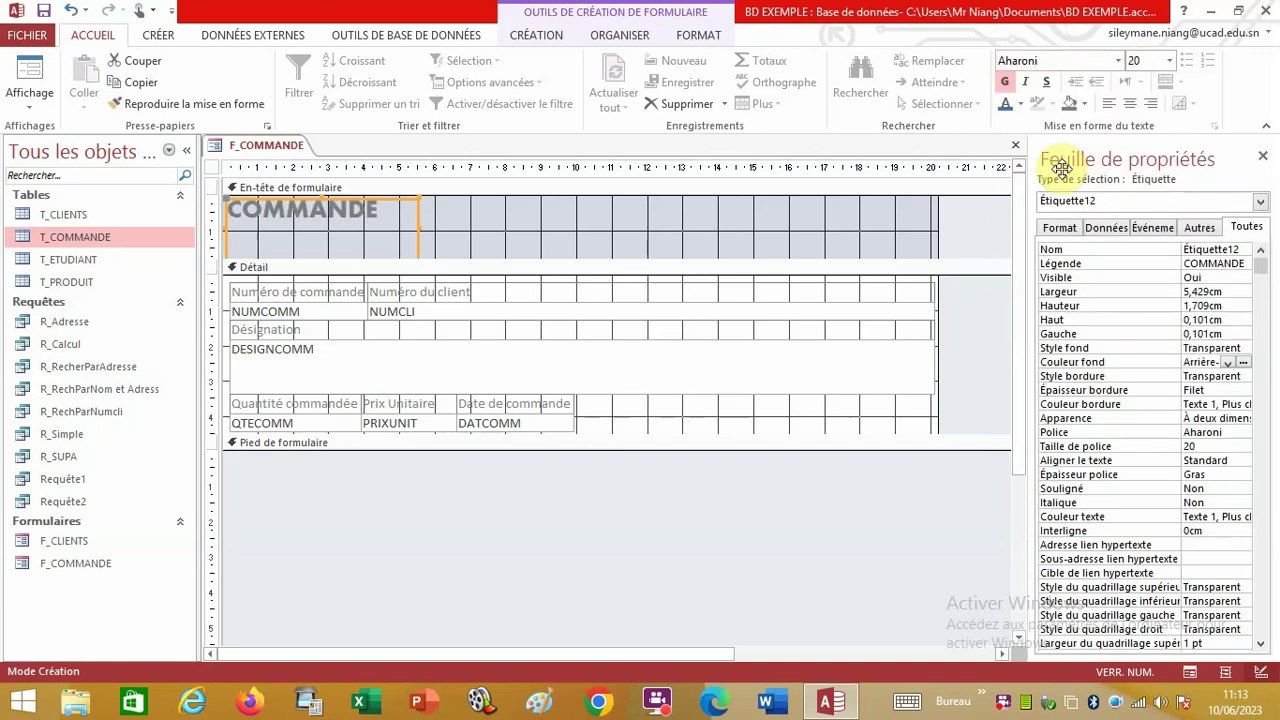
pyautogui.click(1005, 103)
# Widen the F_COMMANDE form's design area to about 21.5 cm.
pyautogui.click(607, 233)
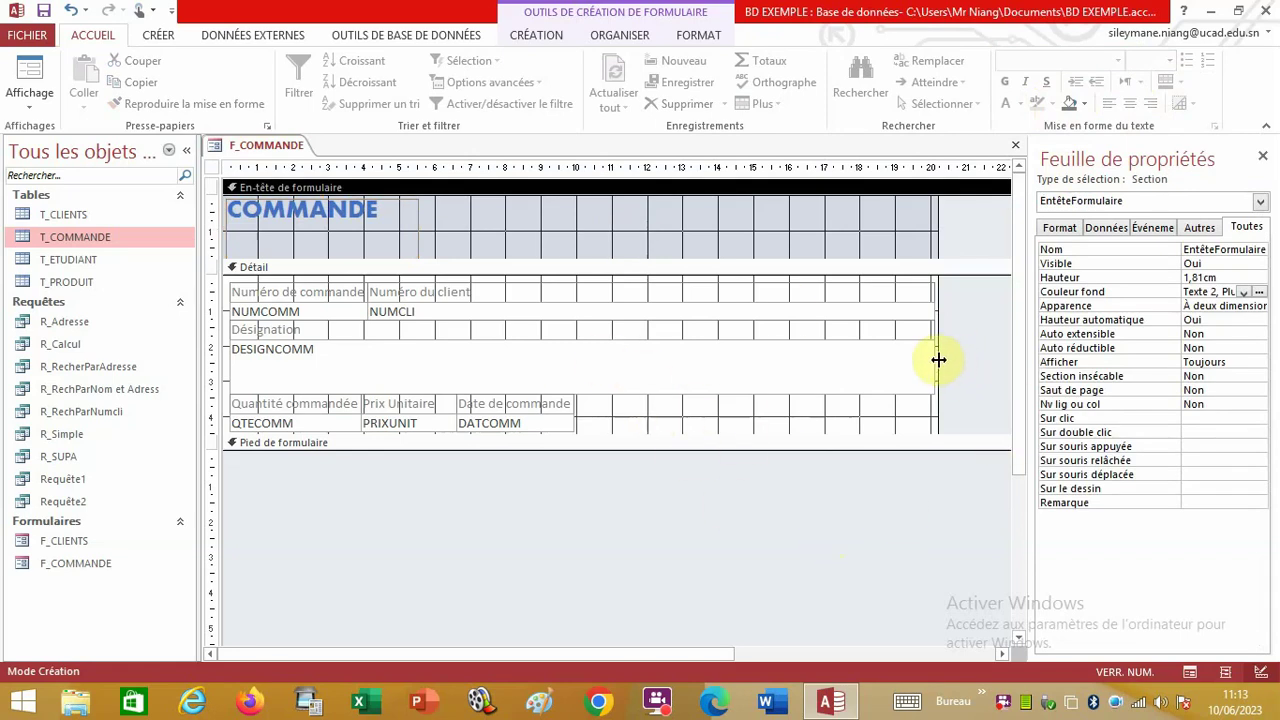
pyautogui.moveTo(938, 360); pyautogui.dragTo(986, 358)
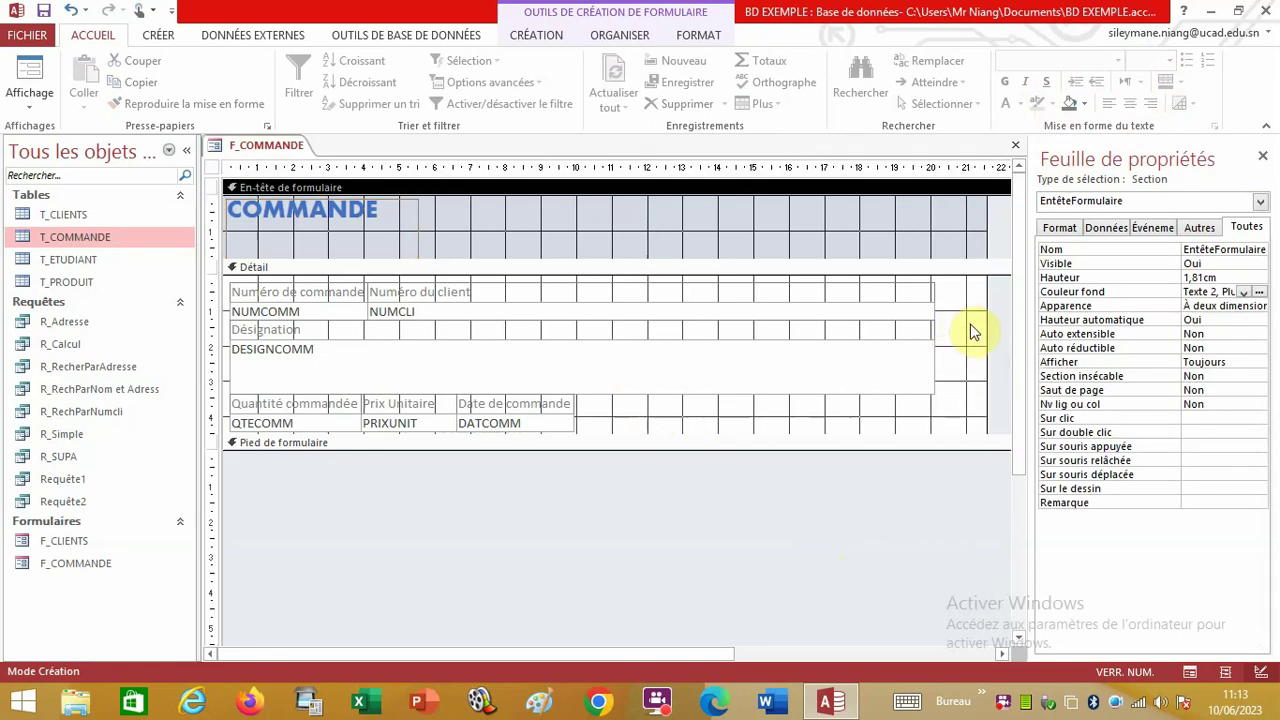
# Set the background colour of the form's Détail section to the green theme colour Accent 6.
pyautogui.click(968, 338)
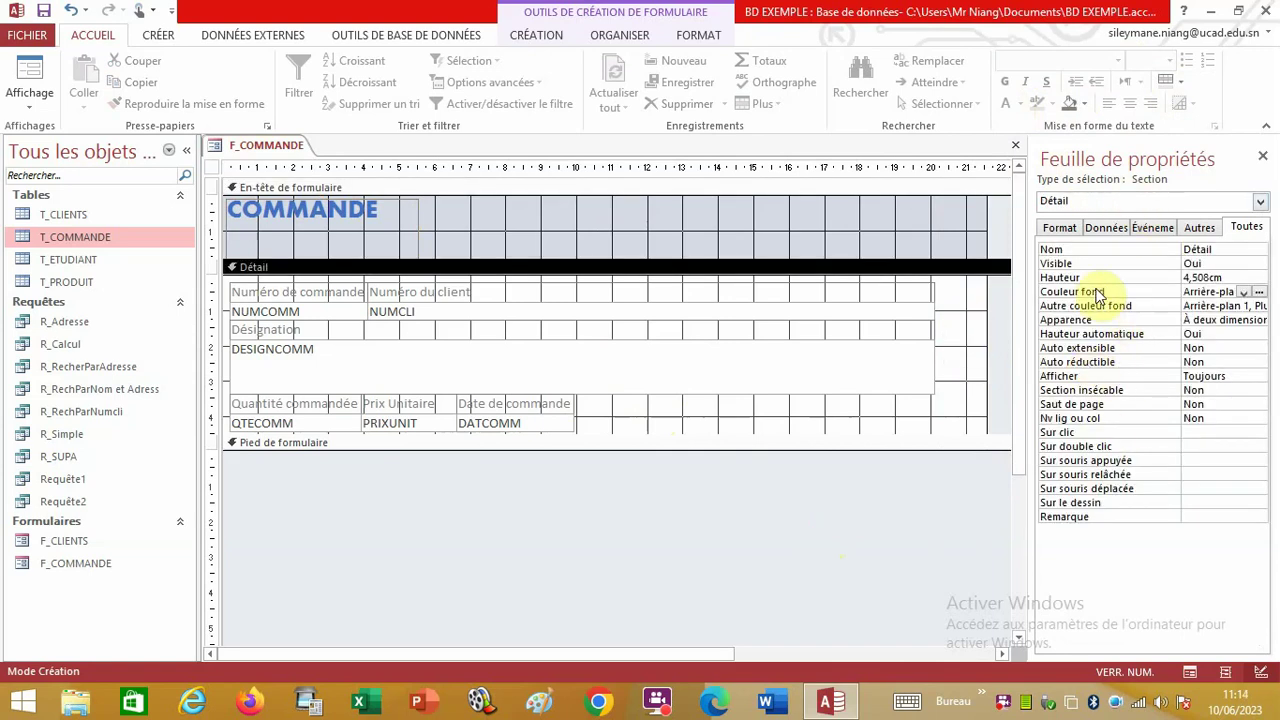
pyautogui.click(1244, 292)
pyautogui.click(1244, 292)
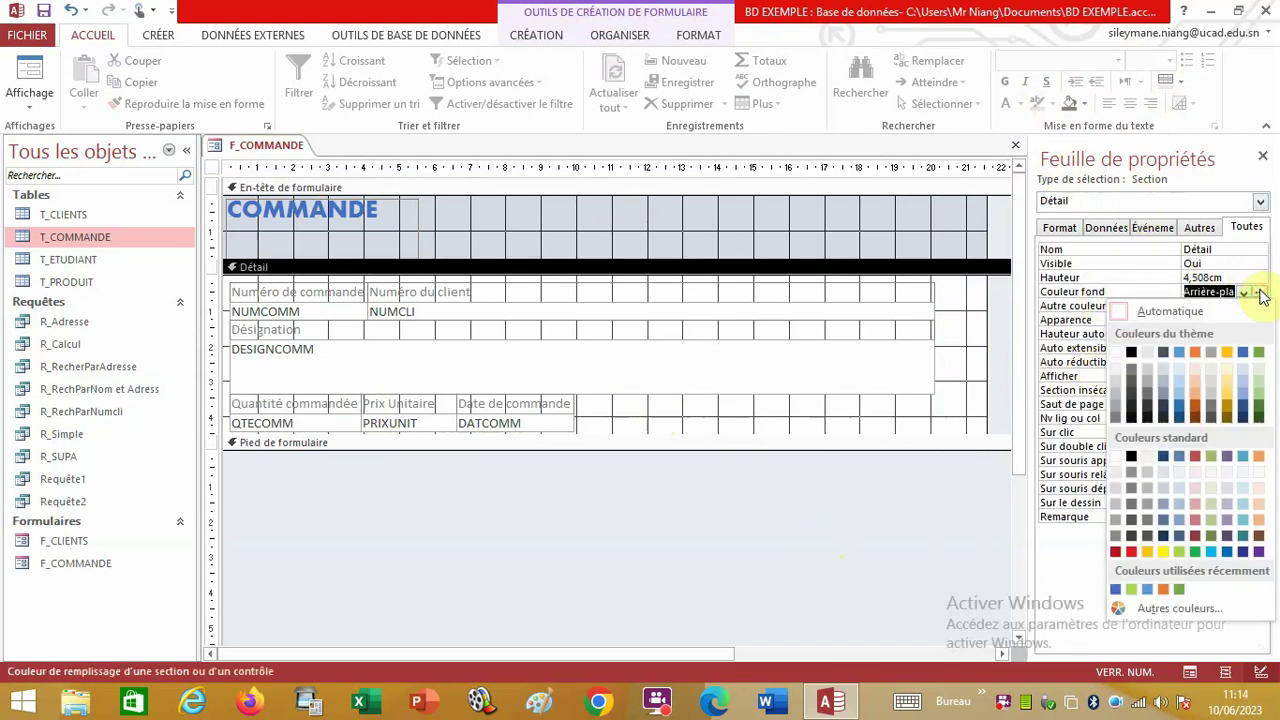
pyautogui.click(1259, 354)
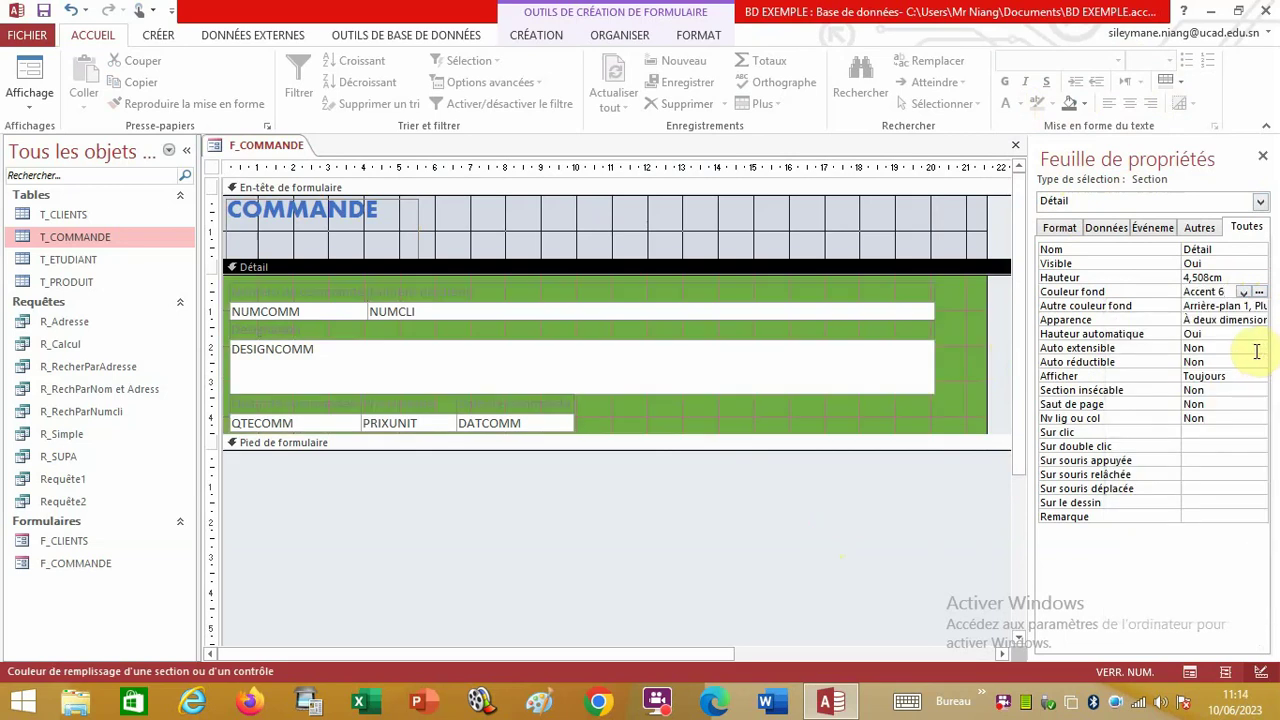
# Preview the F_COMMANDE form in Form view, and return to Design view.
pyautogui.click(30, 75)
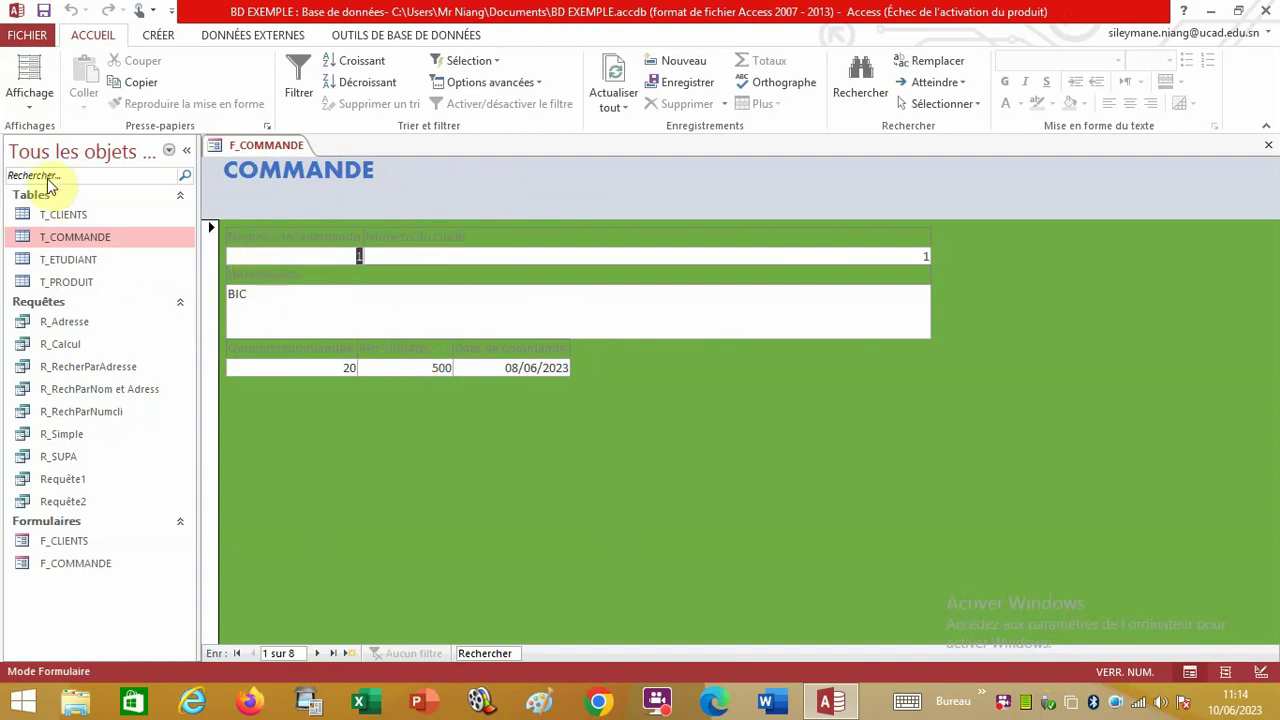
pyautogui.click(27, 108)
pyautogui.click(60, 218)
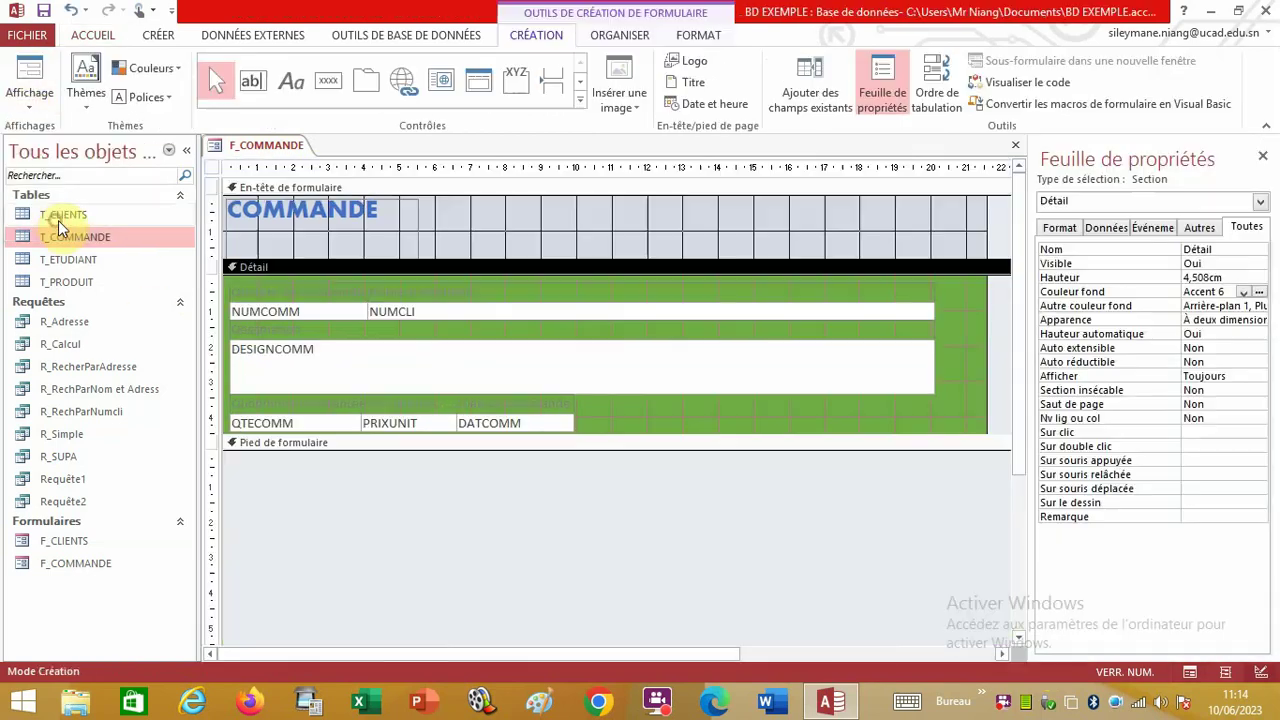
# Set the font colour of the "Numéro de commande" and "Numéro du client" labels to black.
pyautogui.click(285, 291)
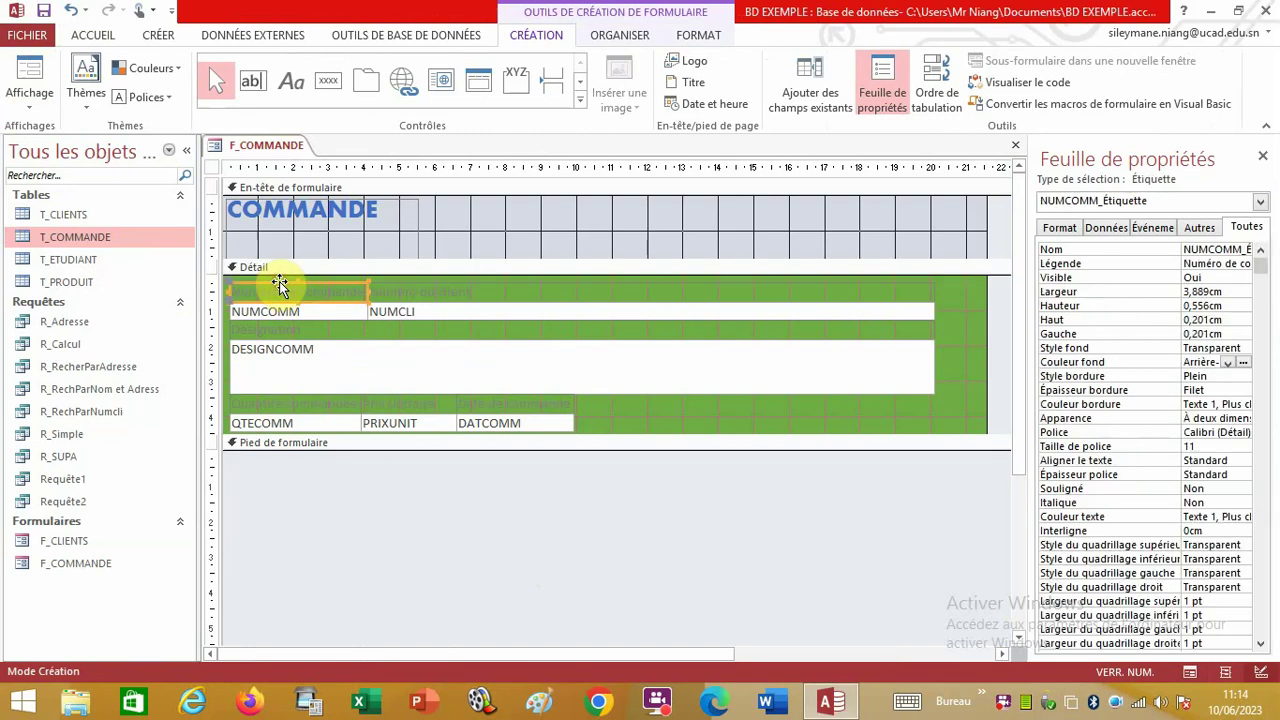
pyautogui.click(416, 283)
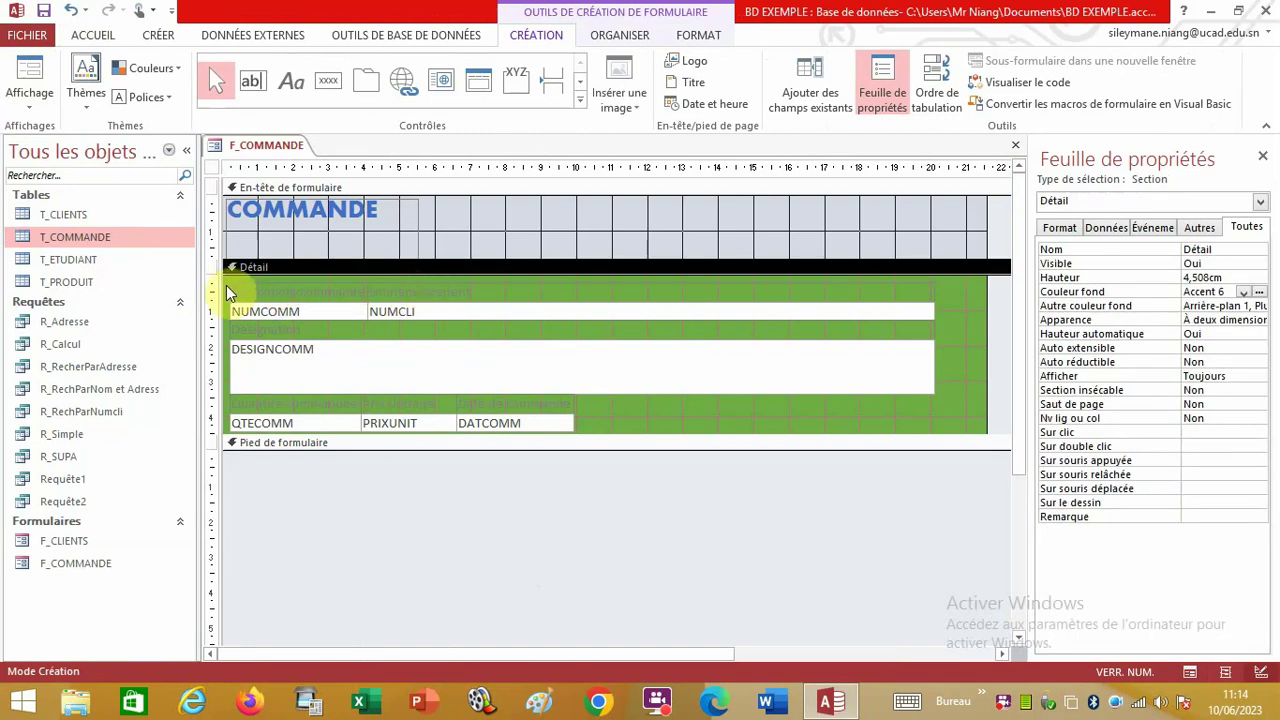
pyautogui.click(257, 288)
pyautogui.keyDown('shift'); pyautogui.click(425, 289); pyautogui.keyUp('shift')
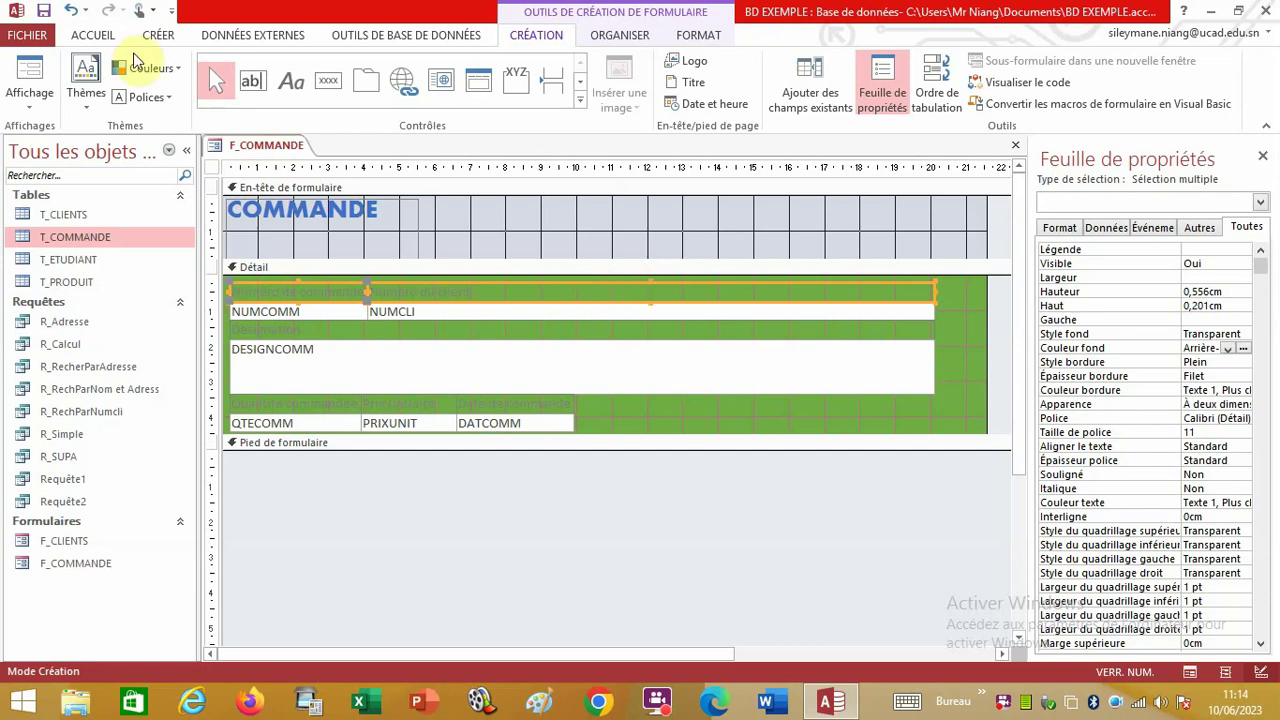
pyautogui.click(92, 35)
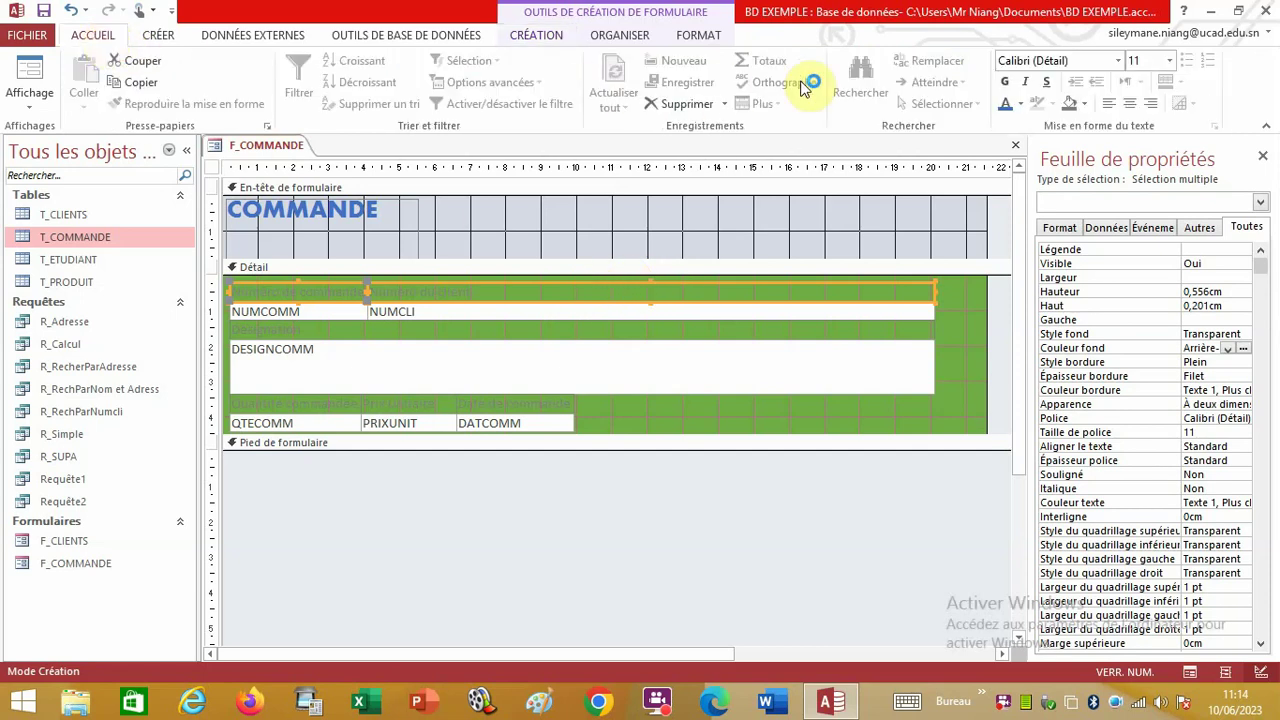
pyautogui.click(1020, 104)
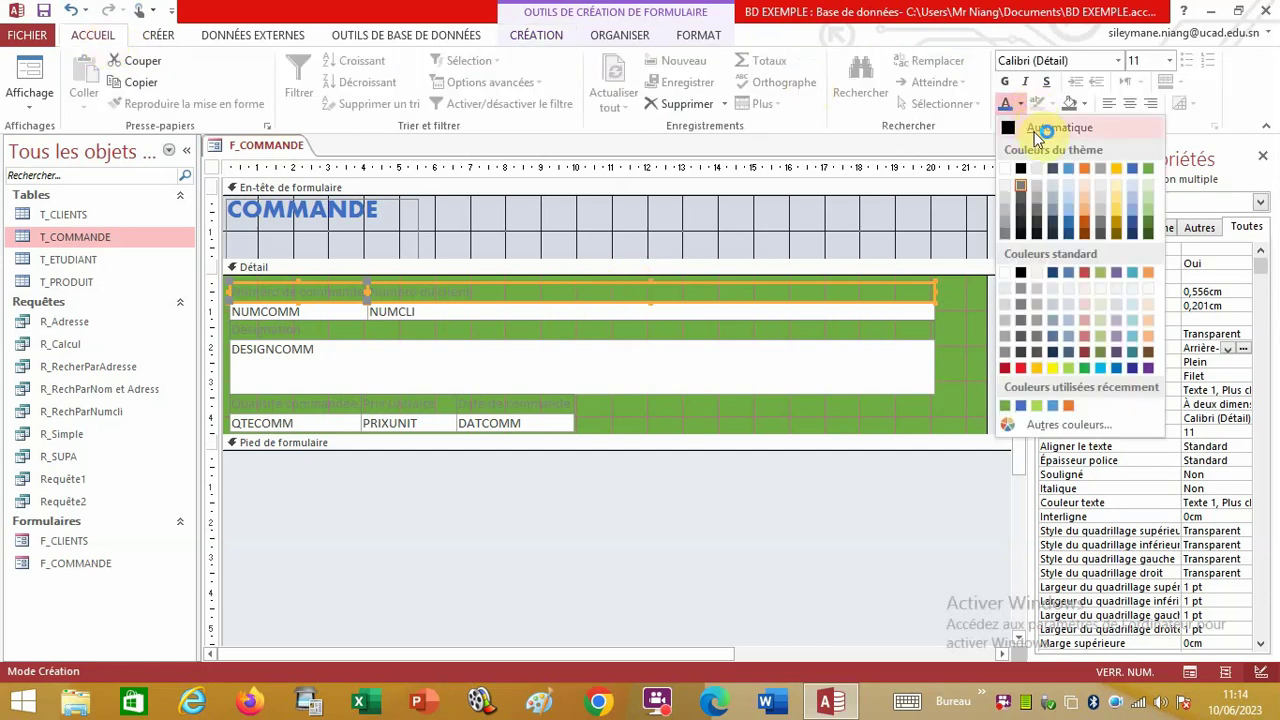
pyautogui.click(1021, 168)
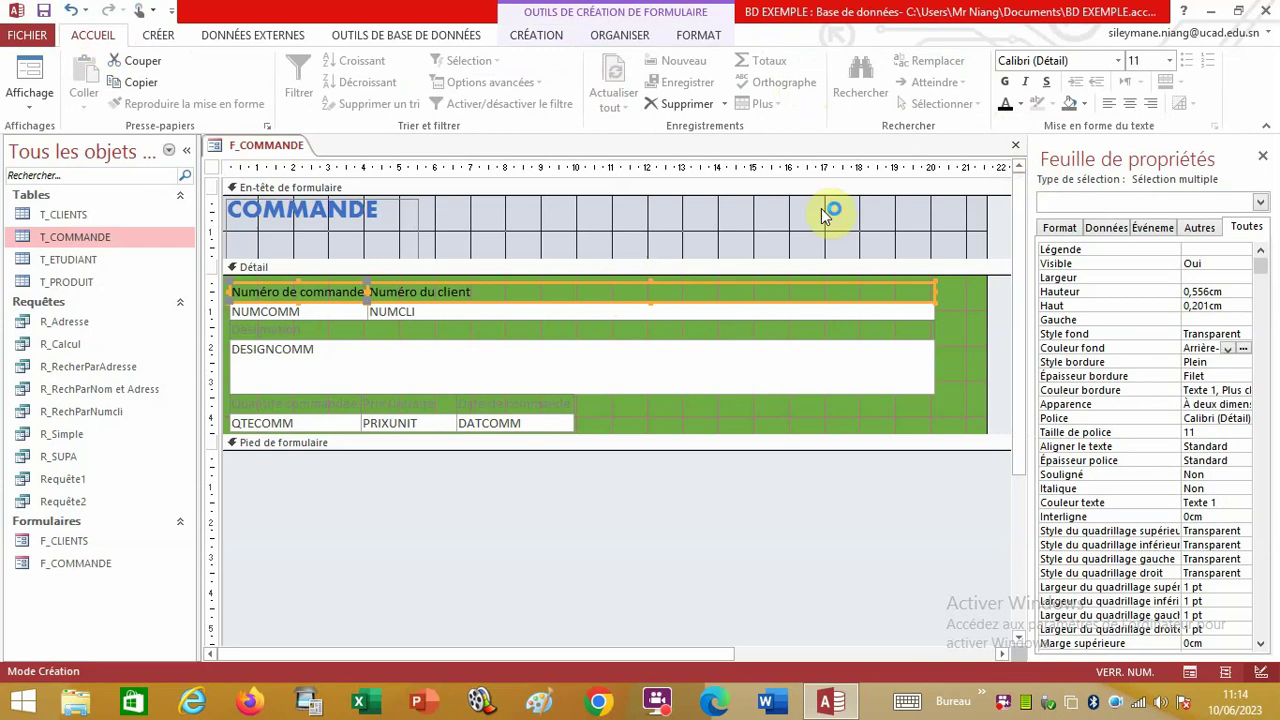
# Select the "Désignation" label in the Détail section.
pyautogui.click(256, 330)
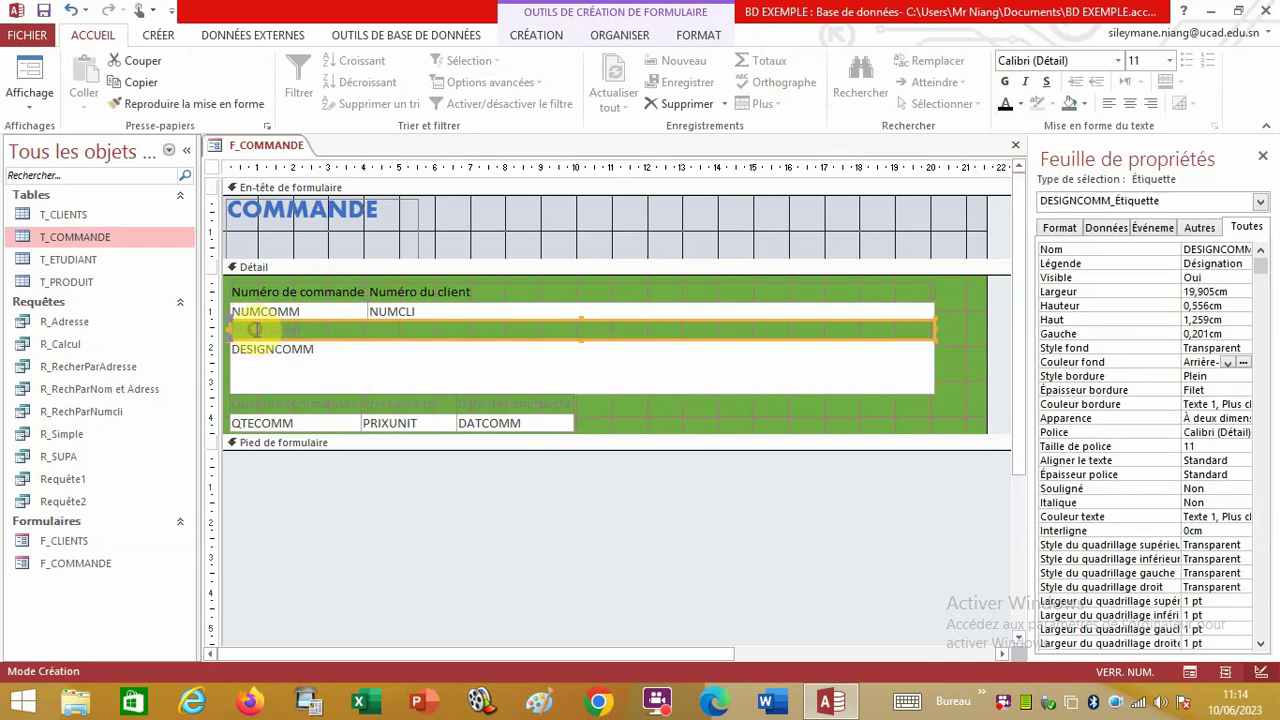